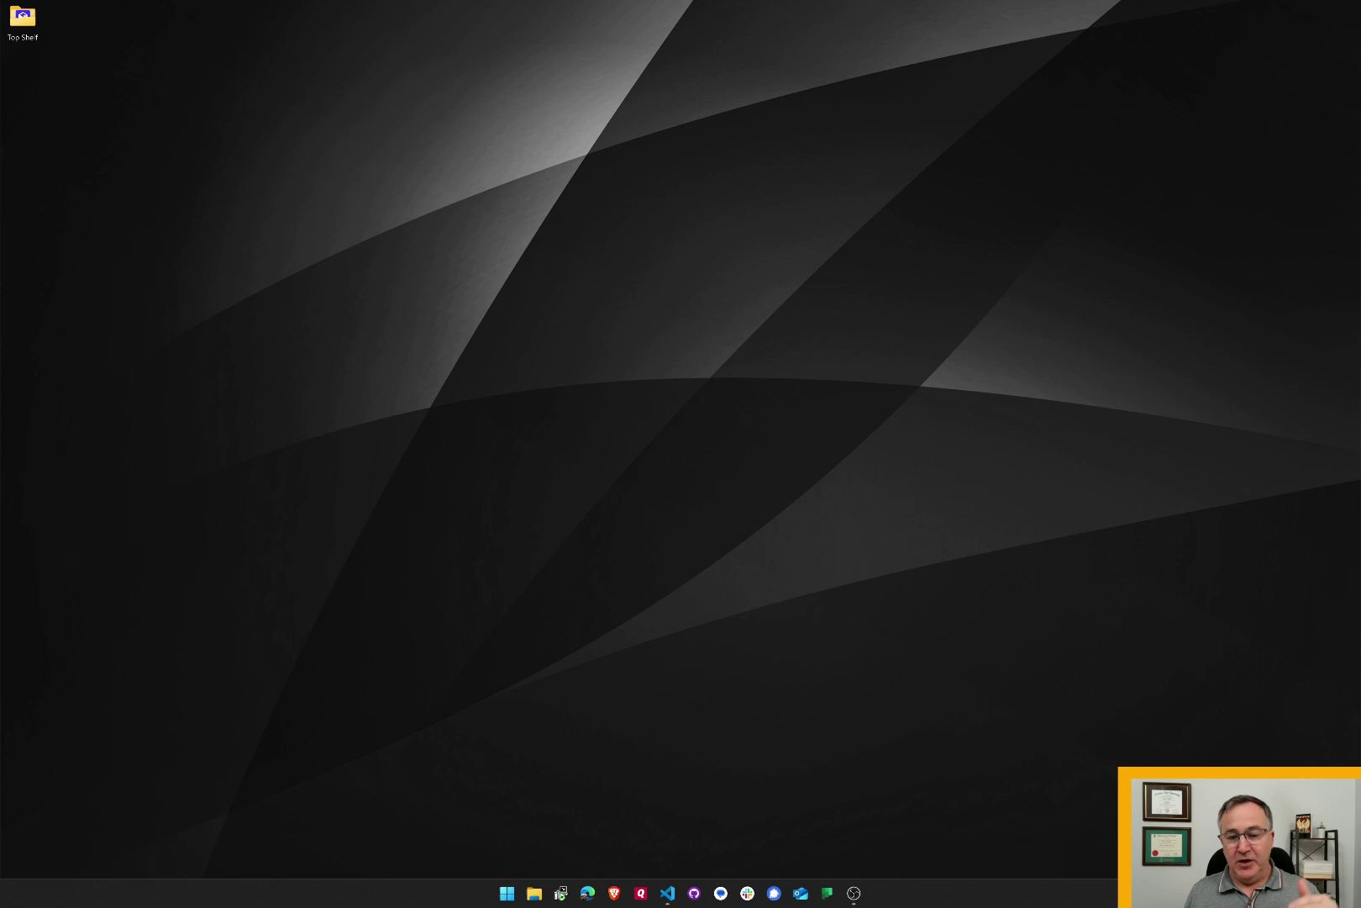
Step: Bring up the Windows task switcher listing OBS and the Visual Studio Code project window
{"action": "key", "text": "alt+Tab"}
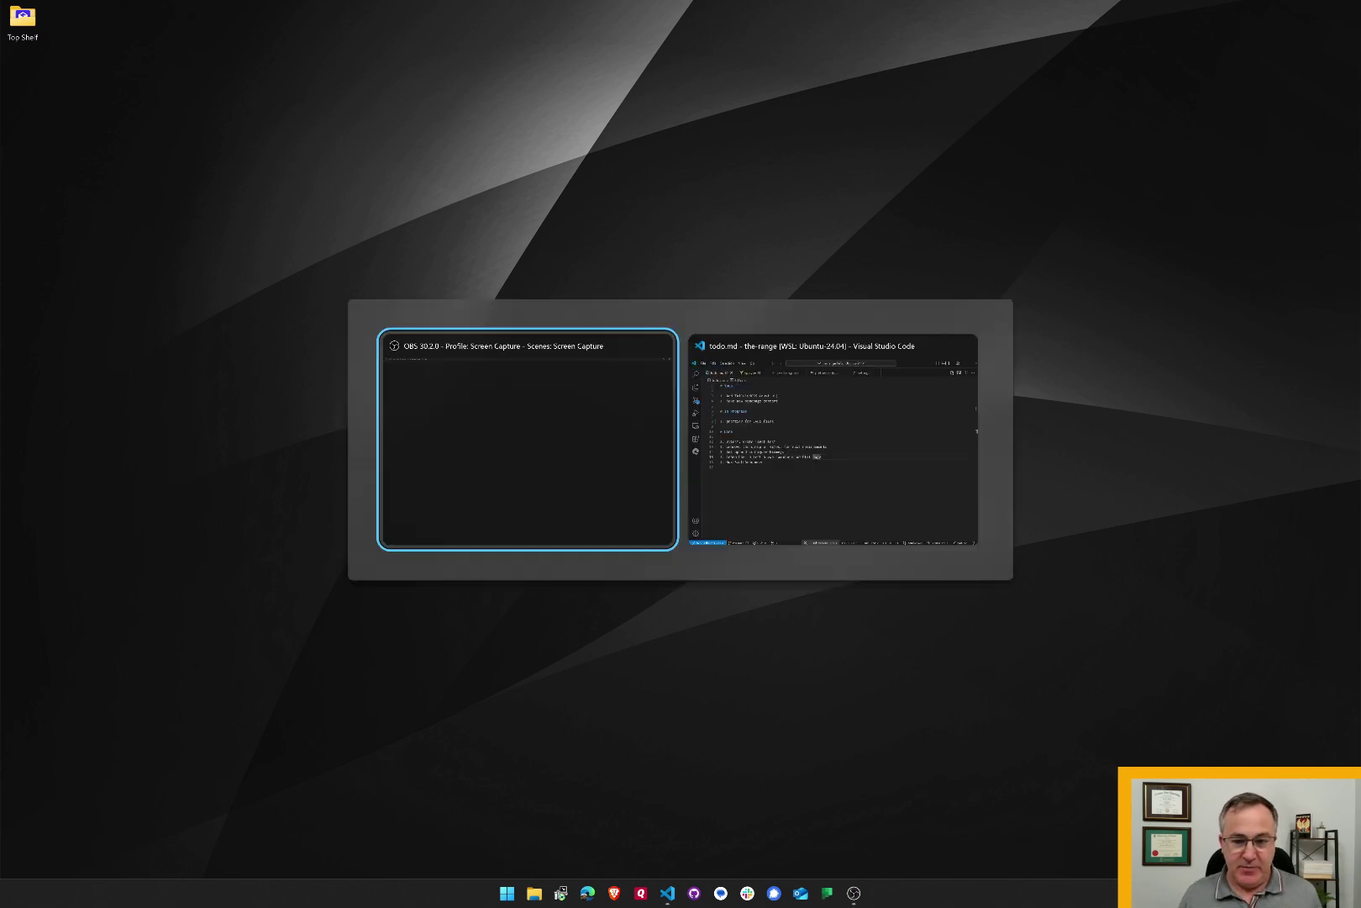
Step: Switch to VS Code and select the 'prettier for .vue files' line in todo.md
{"action": "key", "text": "alt+Tab"}
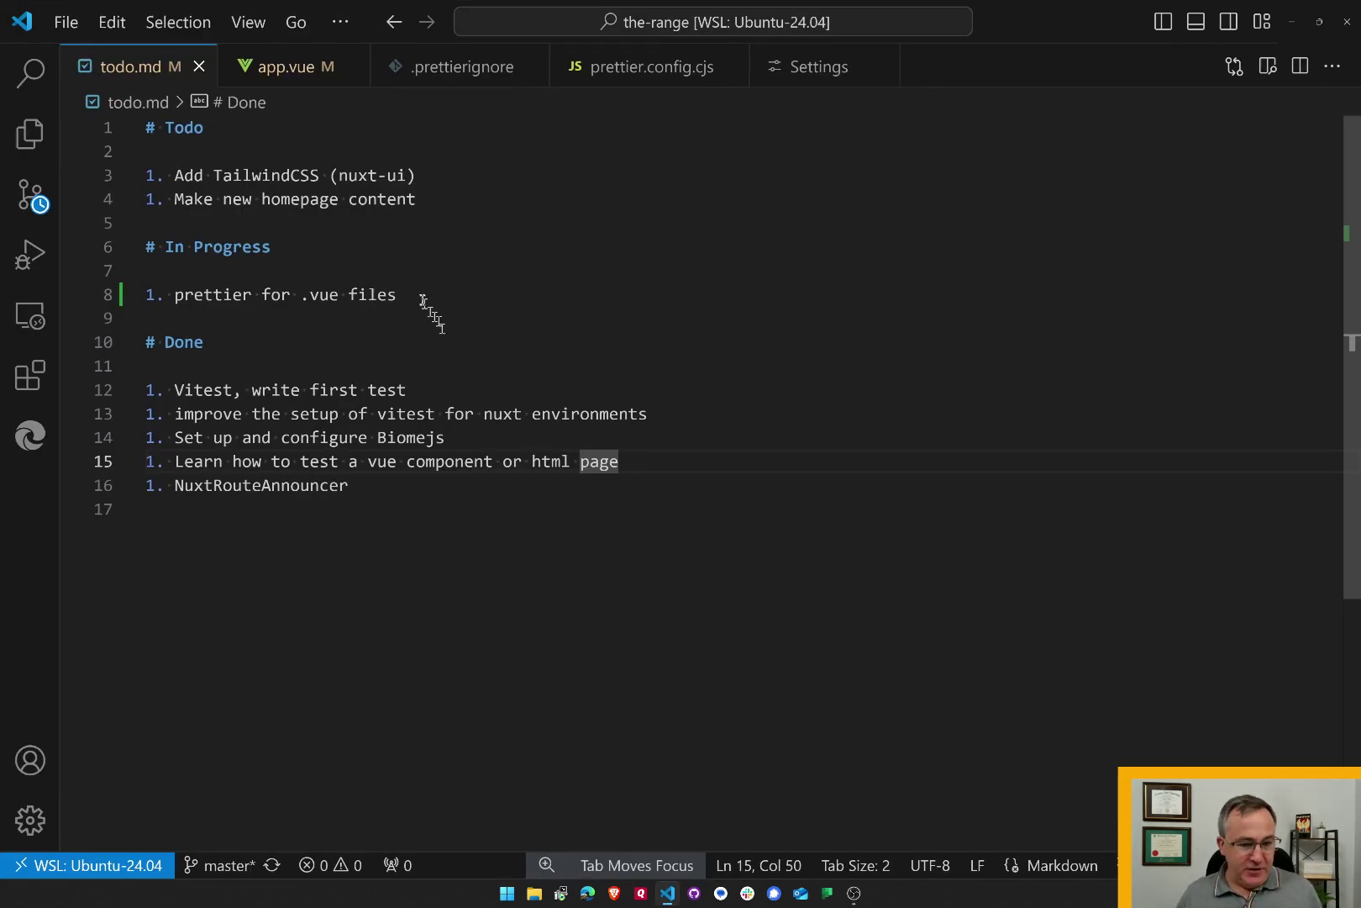
{"action": "left_click", "coordinate": [421, 298]}
{"action": "key", "text": "shift+Home"}
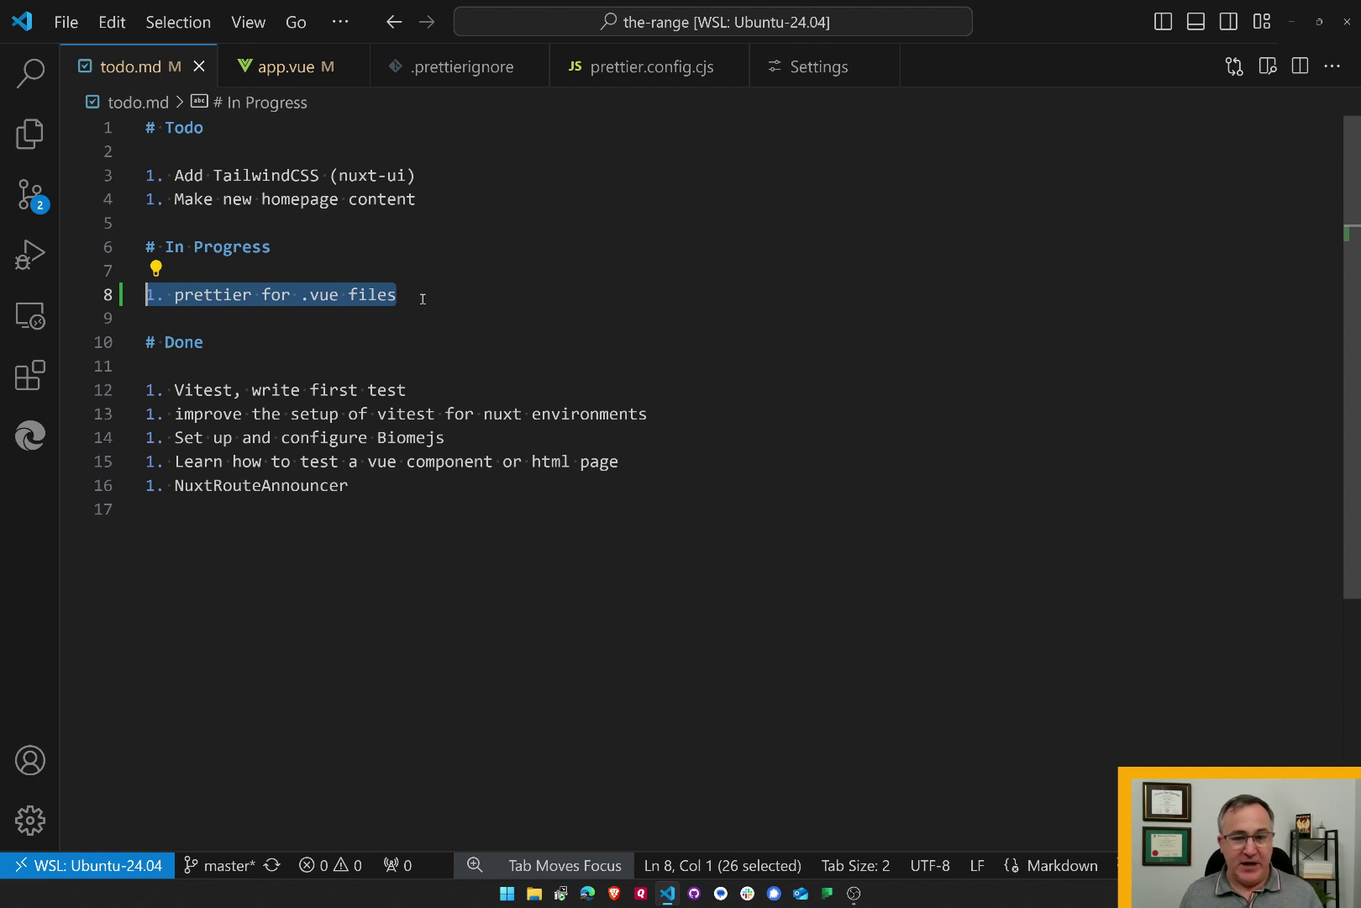
{"action": "left_click", "coordinate": [422, 298]}
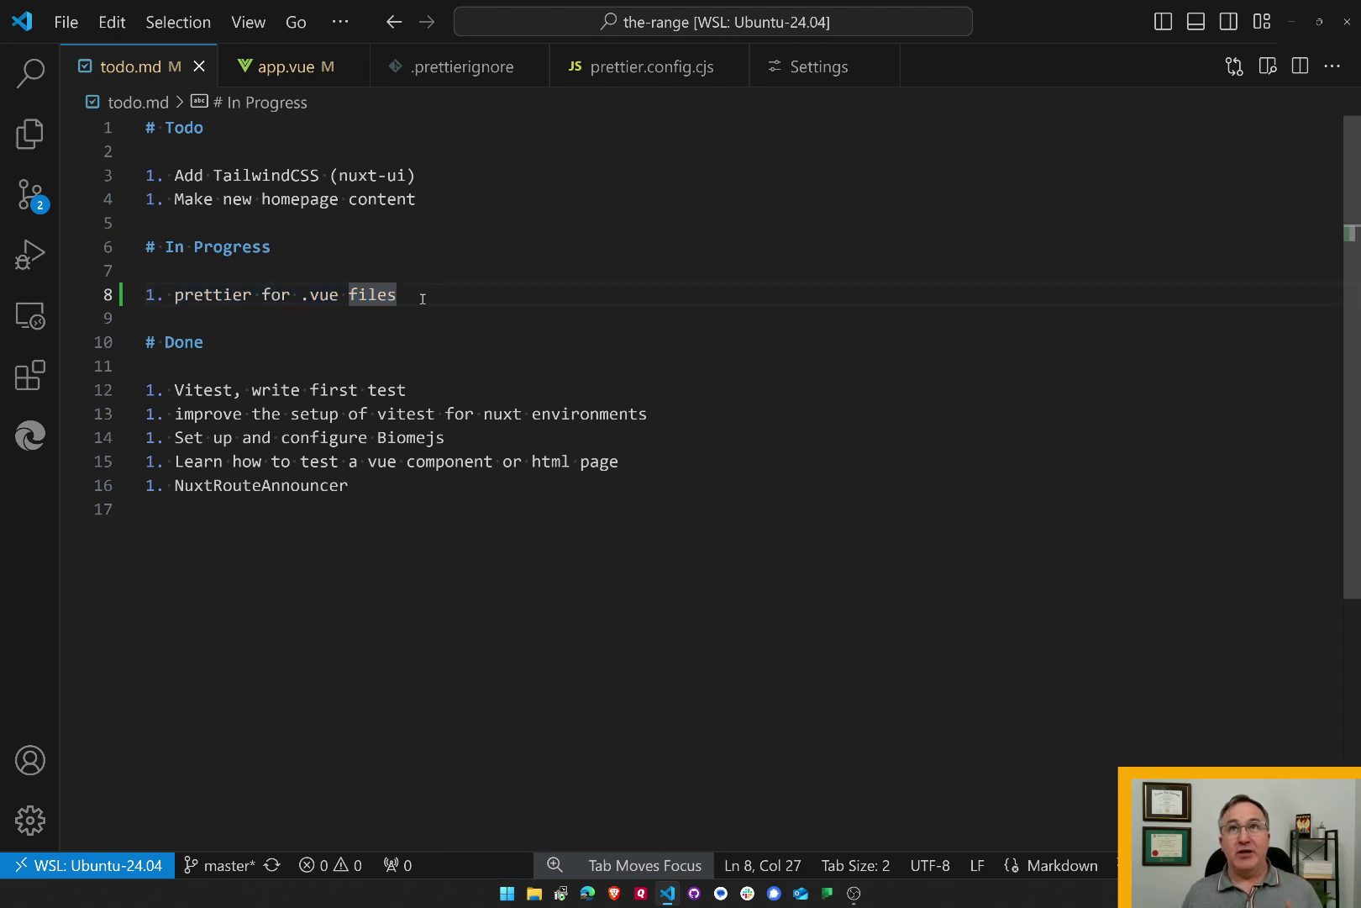
{"action": "type", "text": " (not as a "}
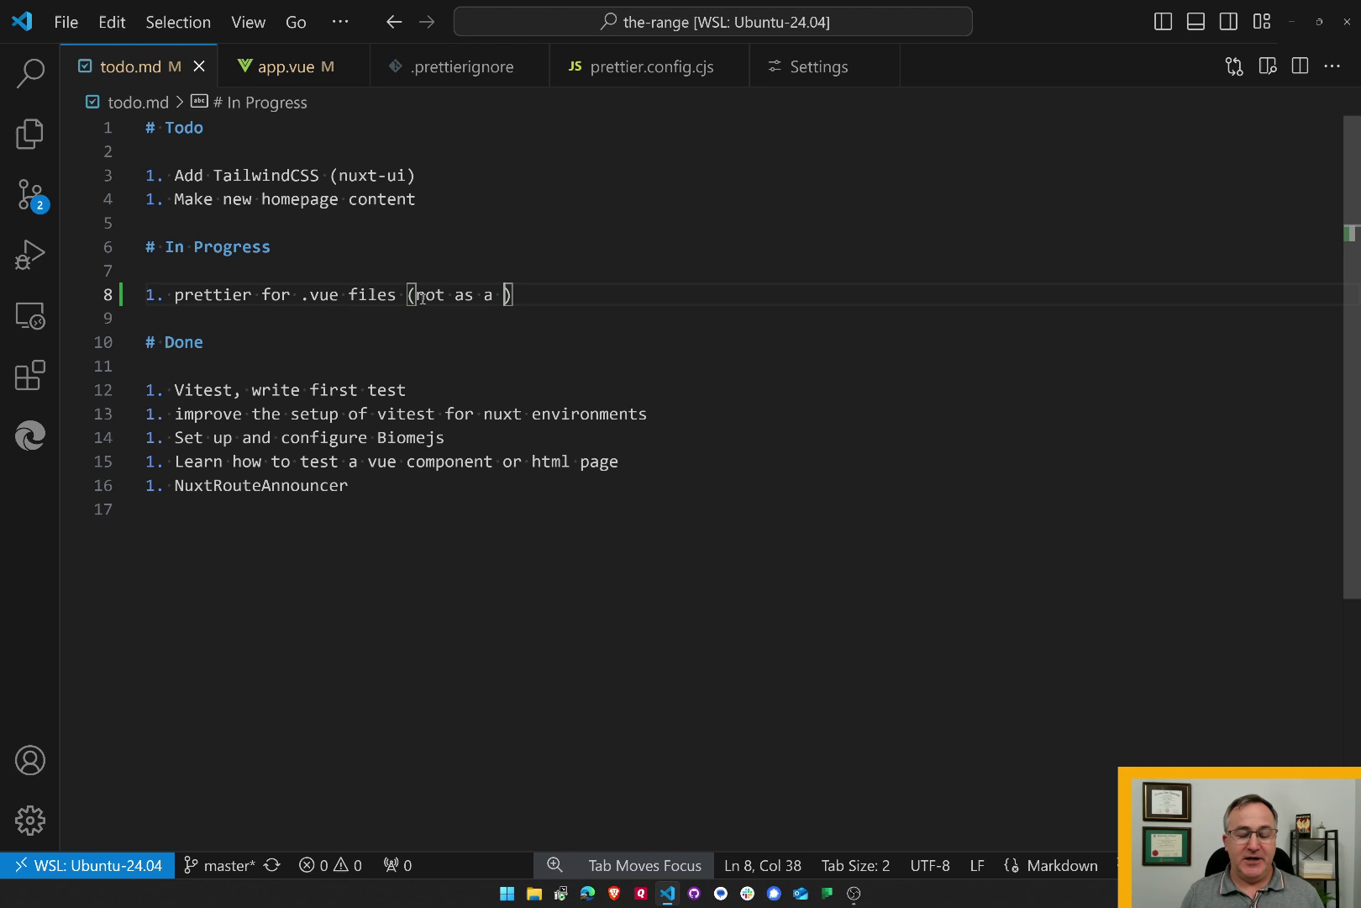
{"action": "type", "text": "dependency in this"}
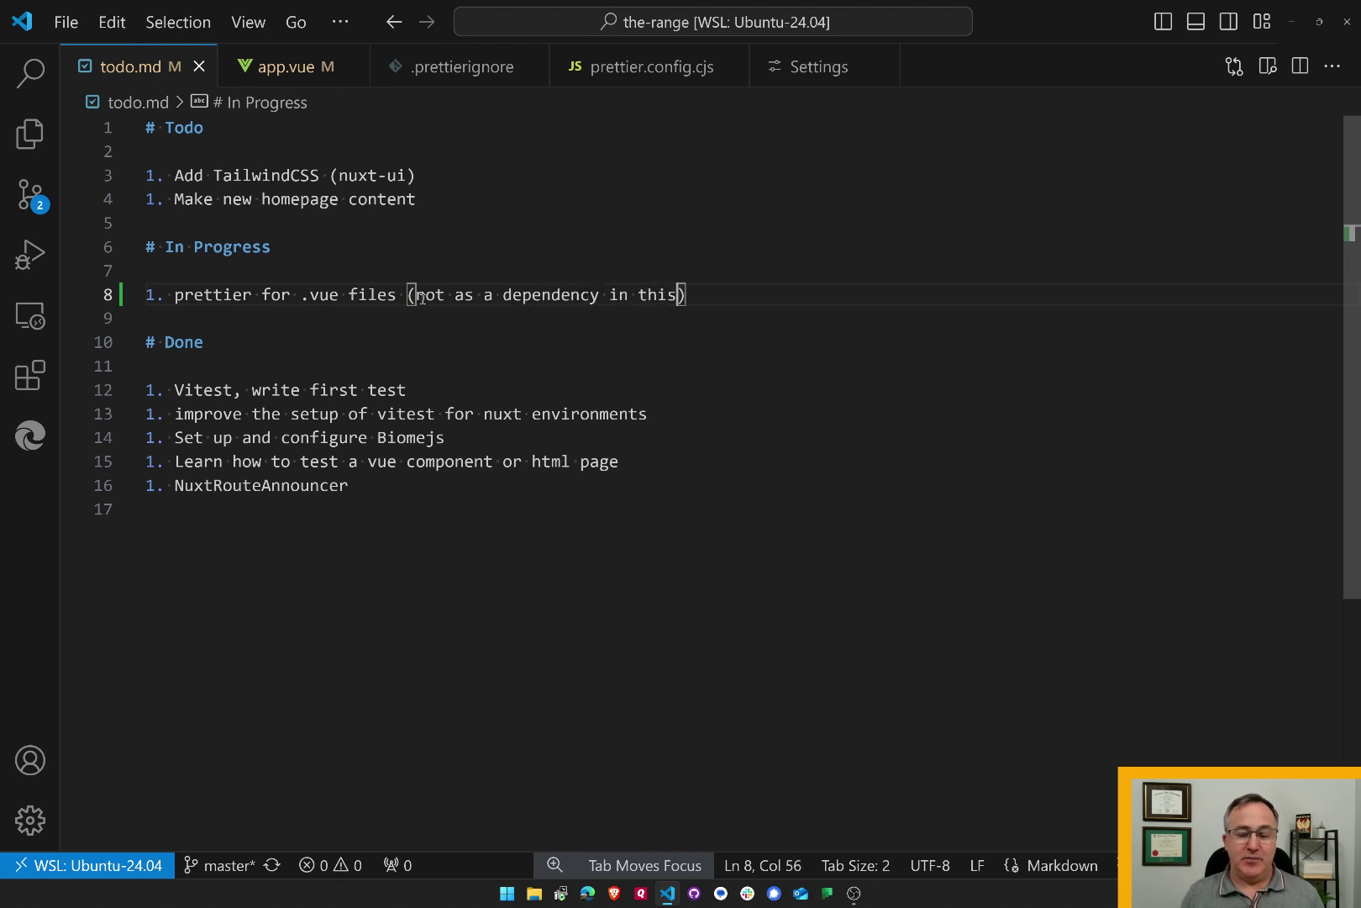
{"action": "type", "text": " proejct"}
Step: Delete the trial parenthetical note from the end of line 8
{"action": "key", "text": "ctrl+shift+Left"}
{"action": "key", "text": "ctrl+shift+Left"}
{"action": "key", "text": "ctrl+shift+Left"}
{"action": "key", "text": "ctrl+shift+Left"}
{"action": "key", "text": "ctrl+shift+Left"}
{"action": "key", "text": "ctrl+shift+Left"}
{"action": "key", "text": "BackSpace"}
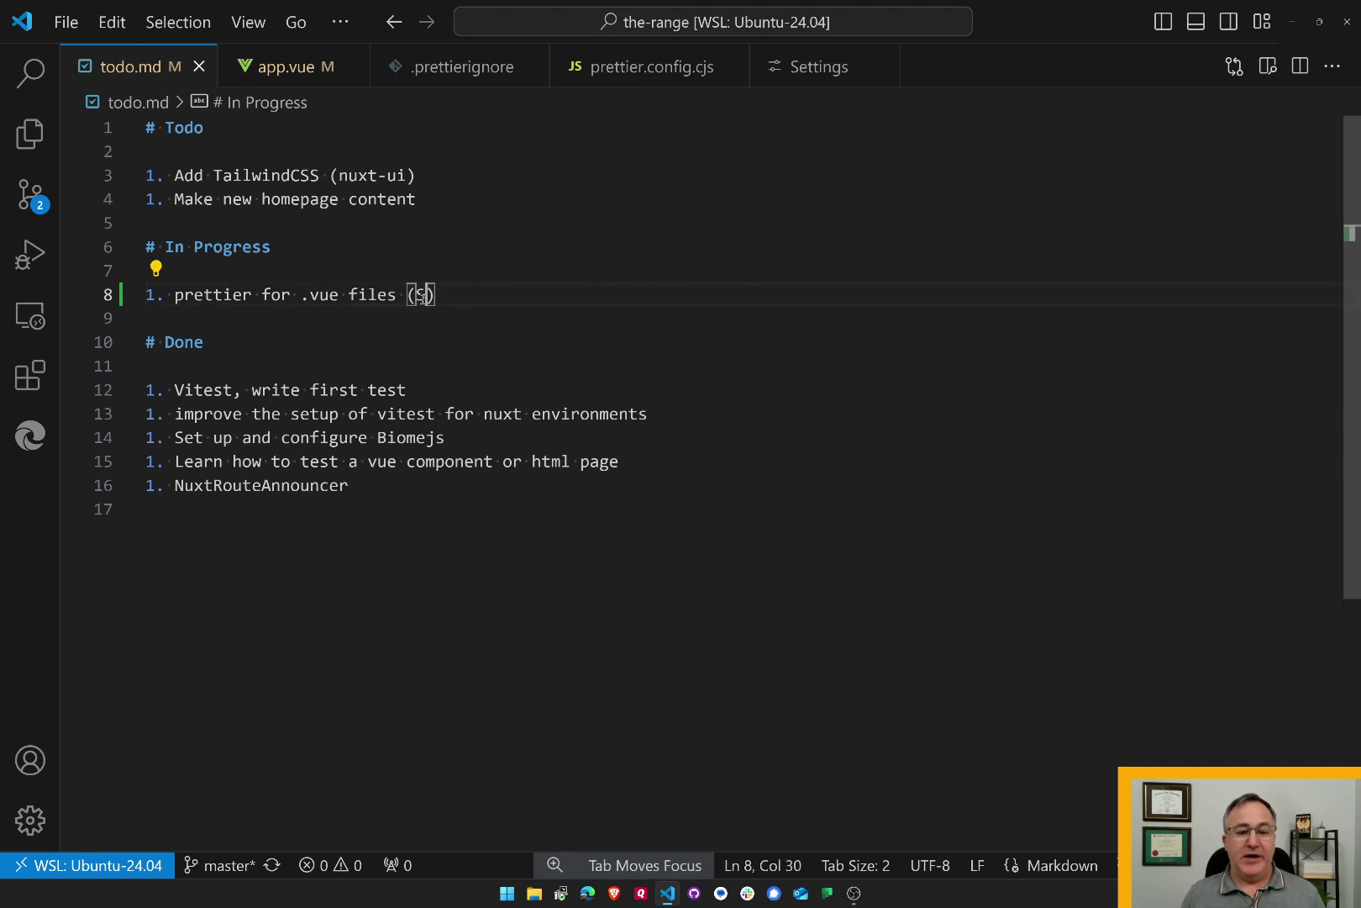
{"action": "key", "text": "BackSpace"}
{"action": "type", "text": "as a IDE"}
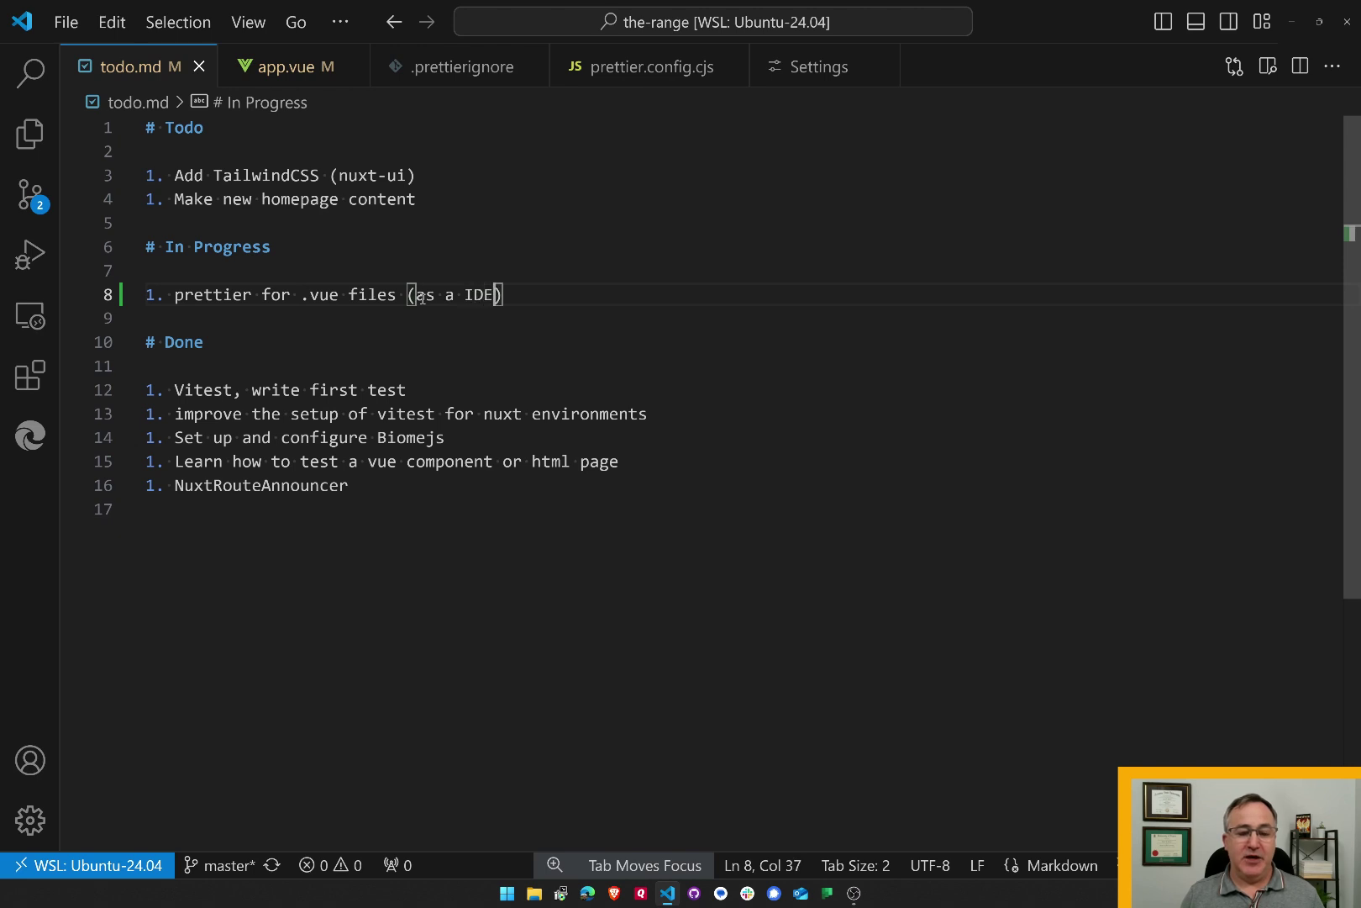
{"action": "type", "text": " exte"}
{"action": "key", "text": "ctrl+shift+Left"}
{"action": "key", "text": "ctrl+shift+Left"}
{"action": "key", "text": "ctrl+shift+Left"}
{"action": "key", "text": "ctrl+shift+Left"}
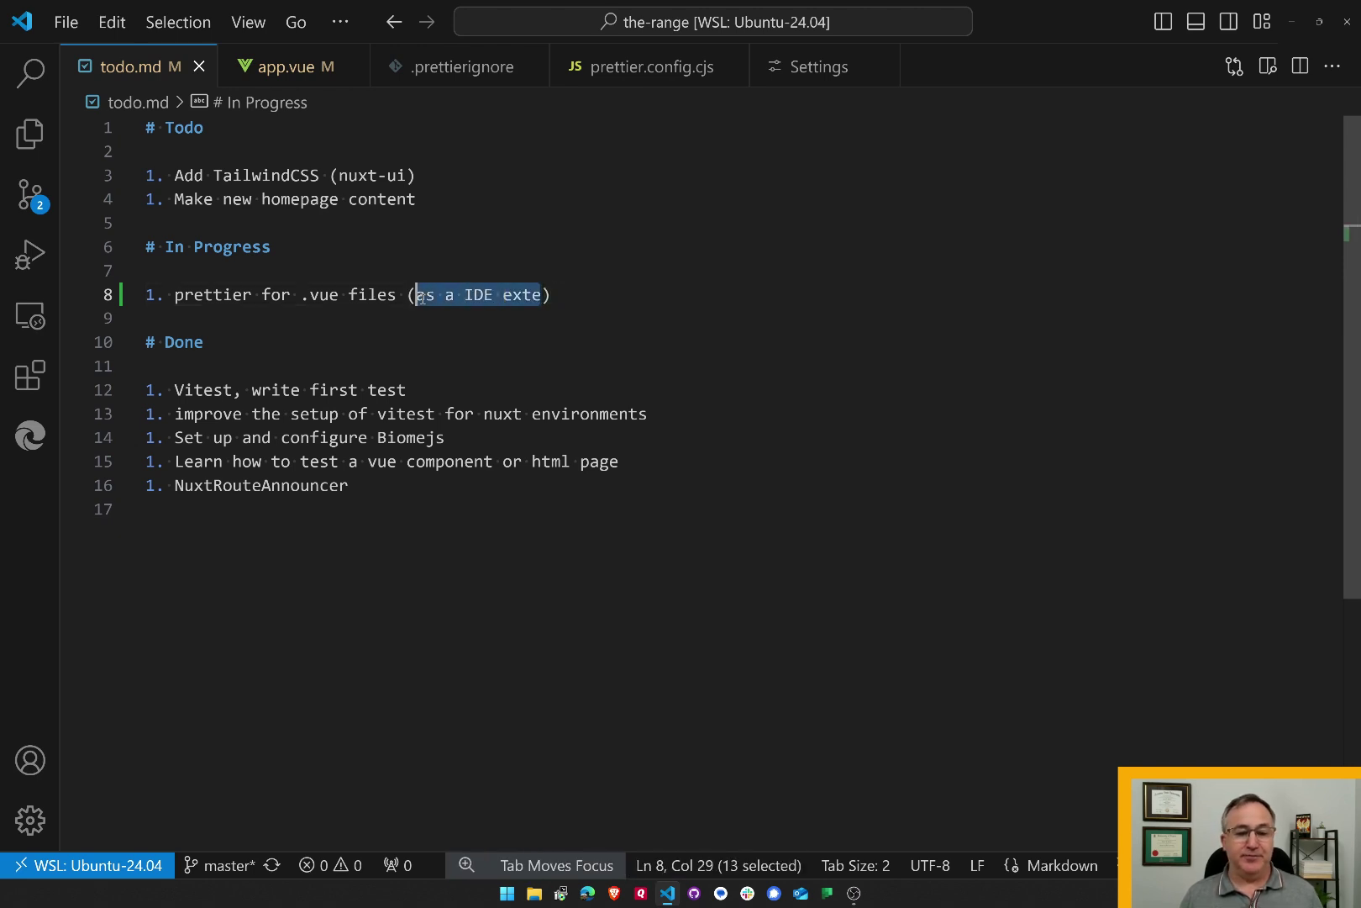
{"action": "key", "text": "ctrl+shift+Left"}
{"action": "key", "text": "BackSpace"}
{"action": "key", "text": "Delete"}
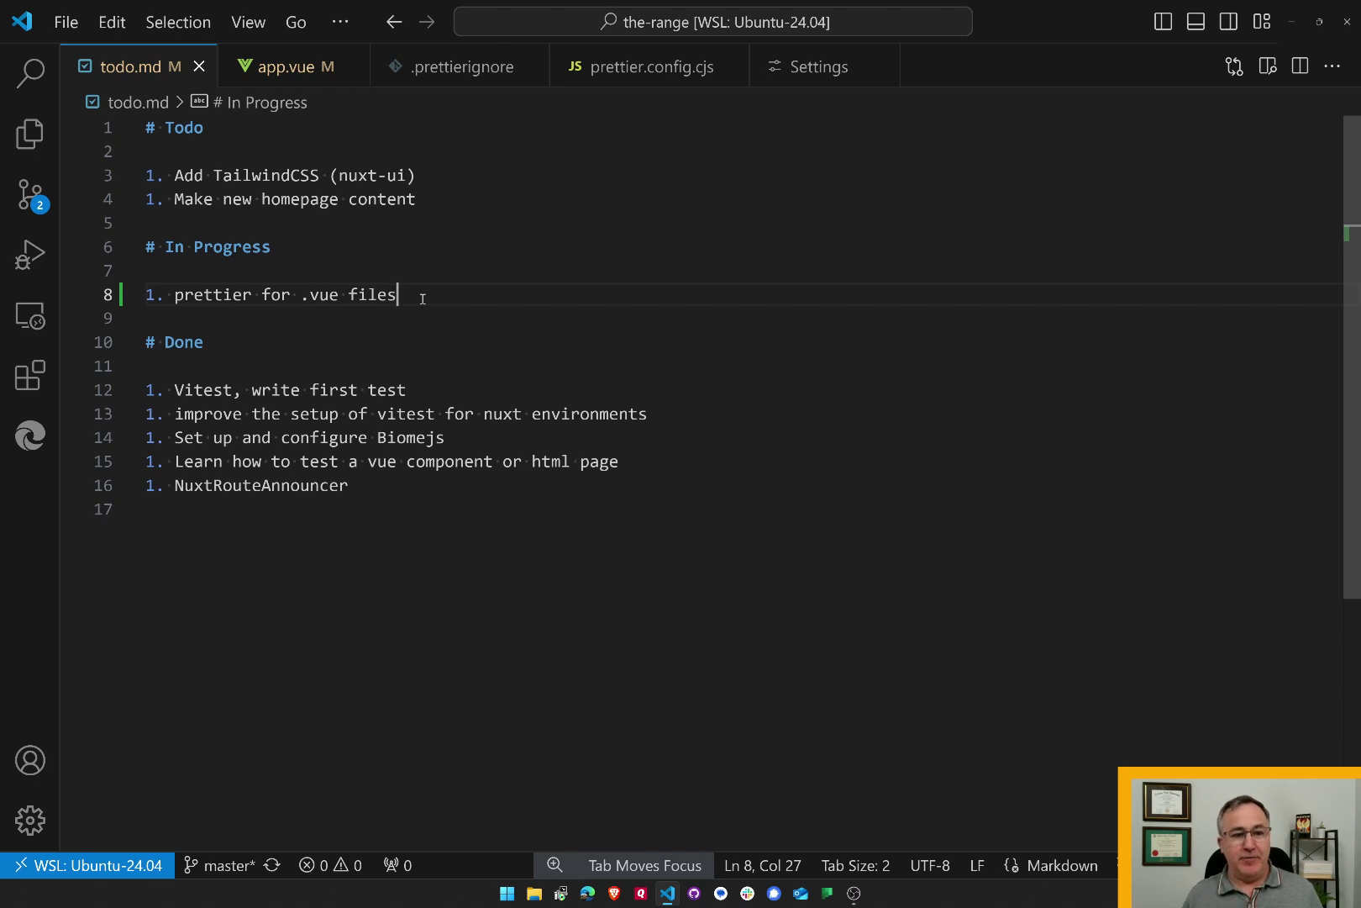
Step: Glance at prettier.config.cjs, then inspect app.vue's irregularly indented NuxtRouteAnnouncer template
{"action": "key", "text": "ctrl+Tab"}
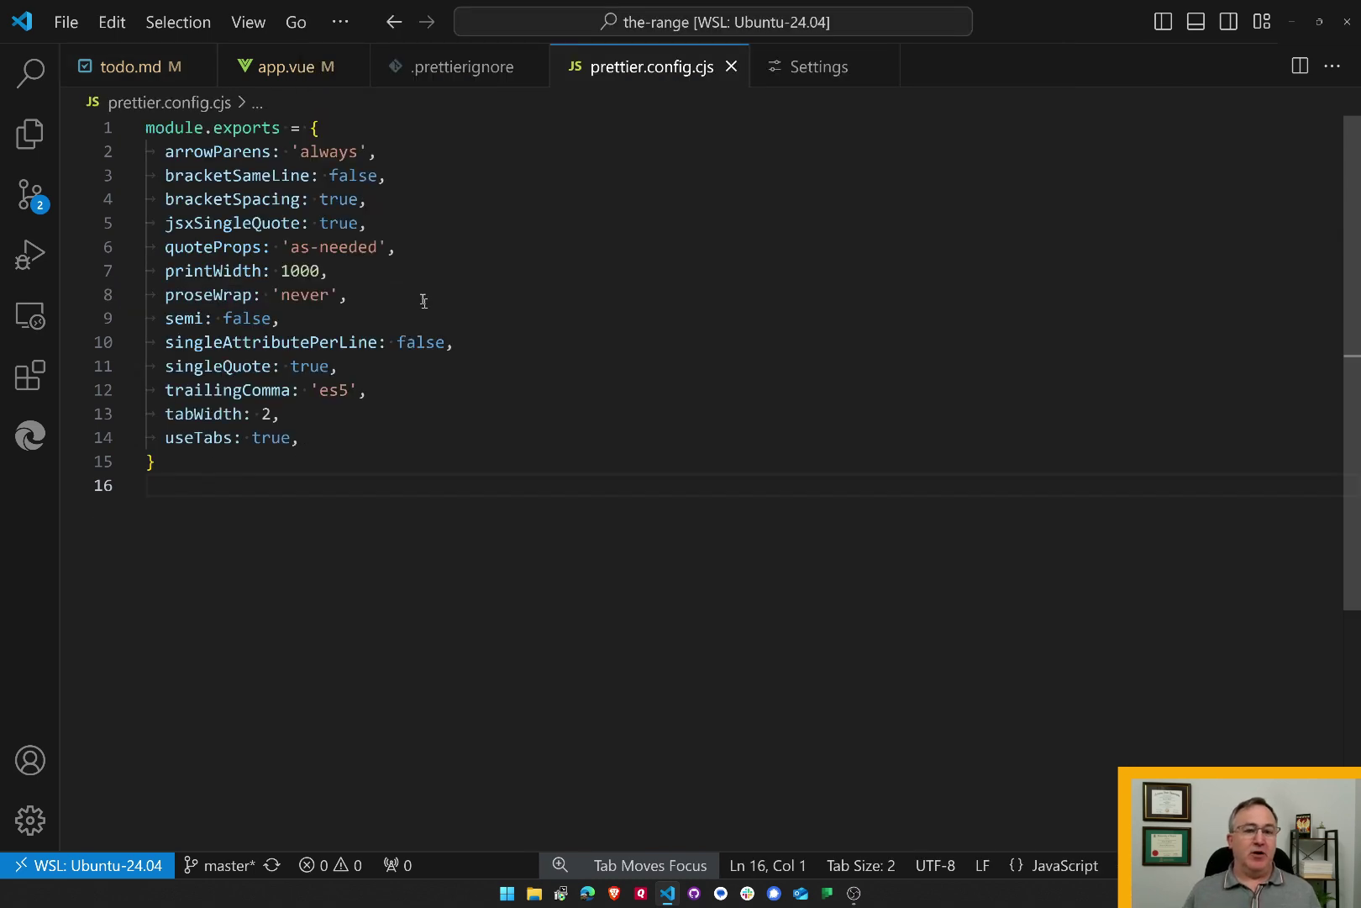
{"action": "left_click", "coordinate": [288, 65]}
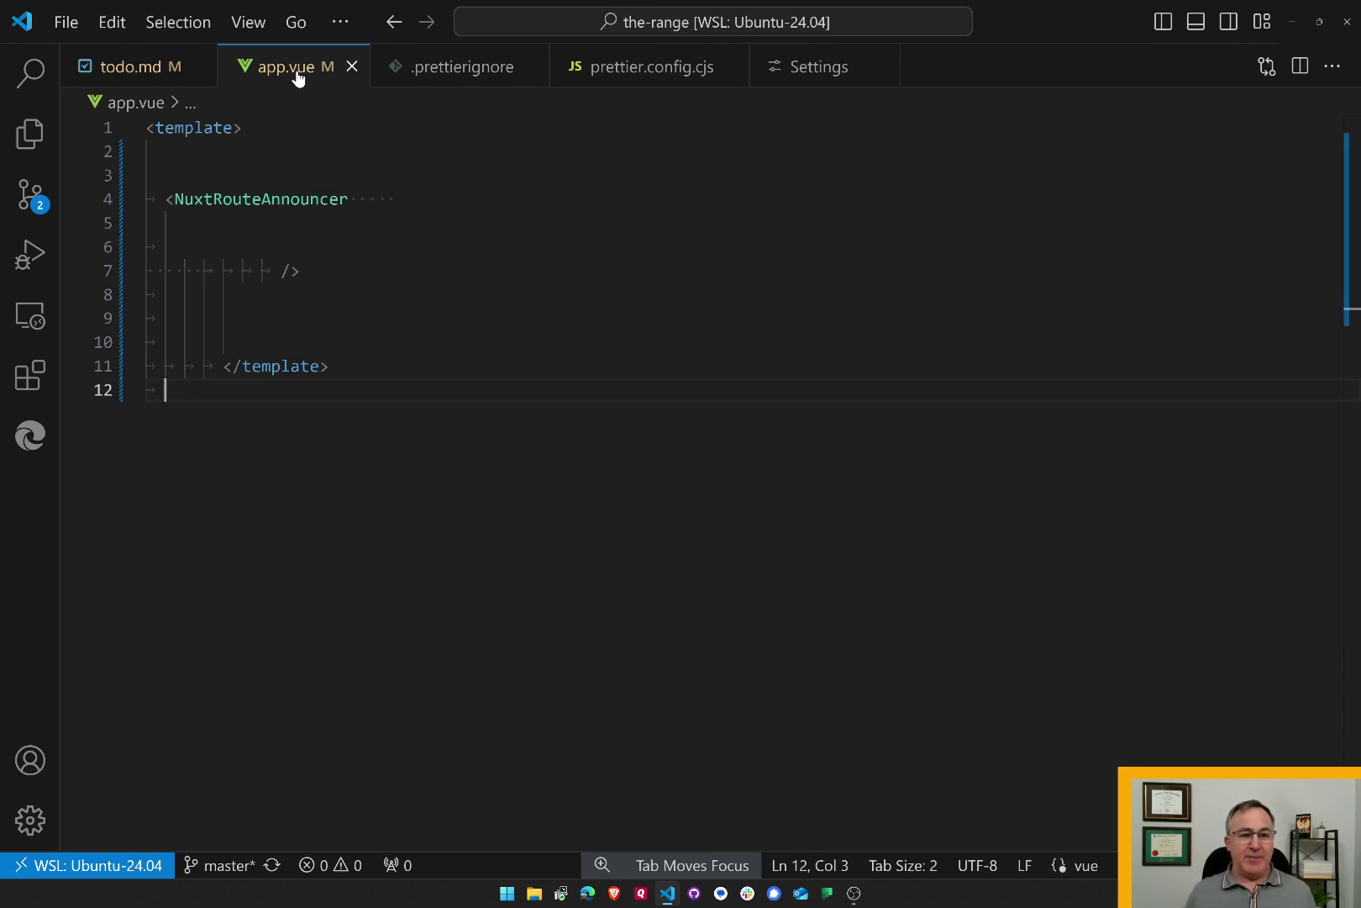
{"action": "left_click_drag", "start_coordinate": [367, 198], "coordinate": [384, 229]}
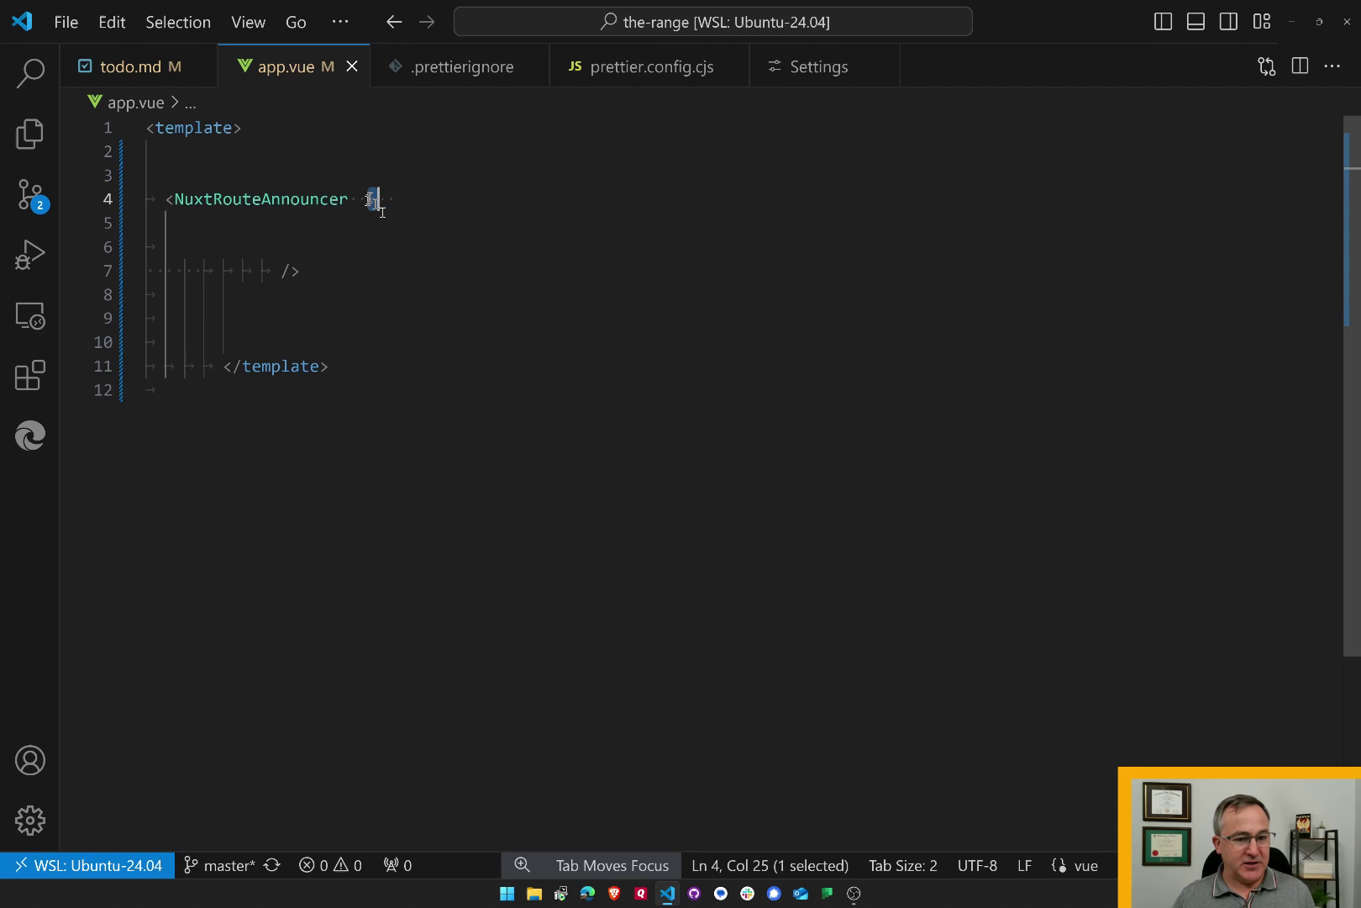
{"action": "left_click", "coordinate": [247, 293]}
{"action": "left_click", "coordinate": [165, 222]}
{"action": "left_click_drag", "start_coordinate": [151, 221], "coordinate": [164, 246]}
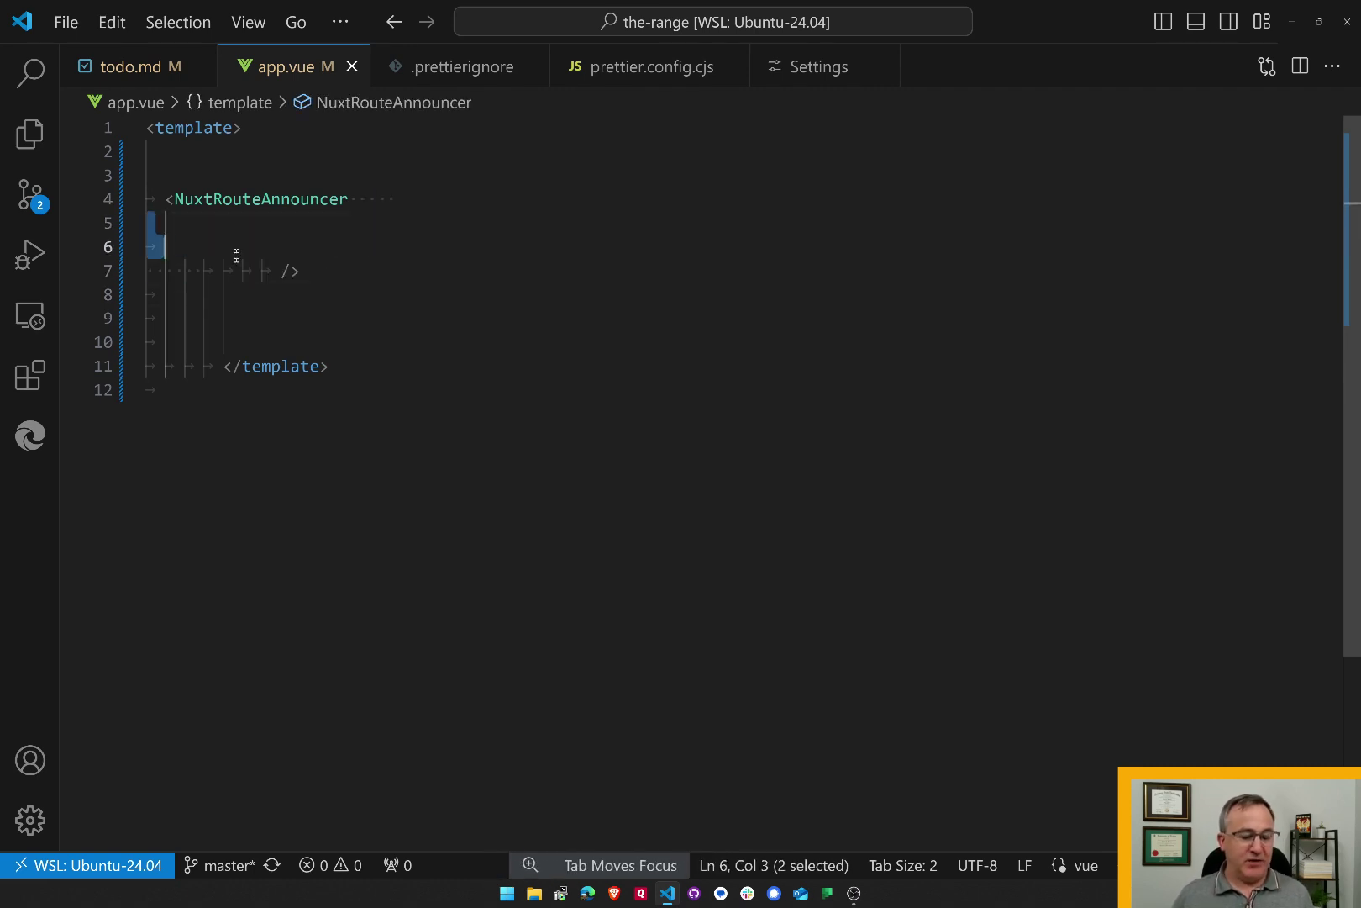
{"action": "left_click", "coordinate": [170, 174]}
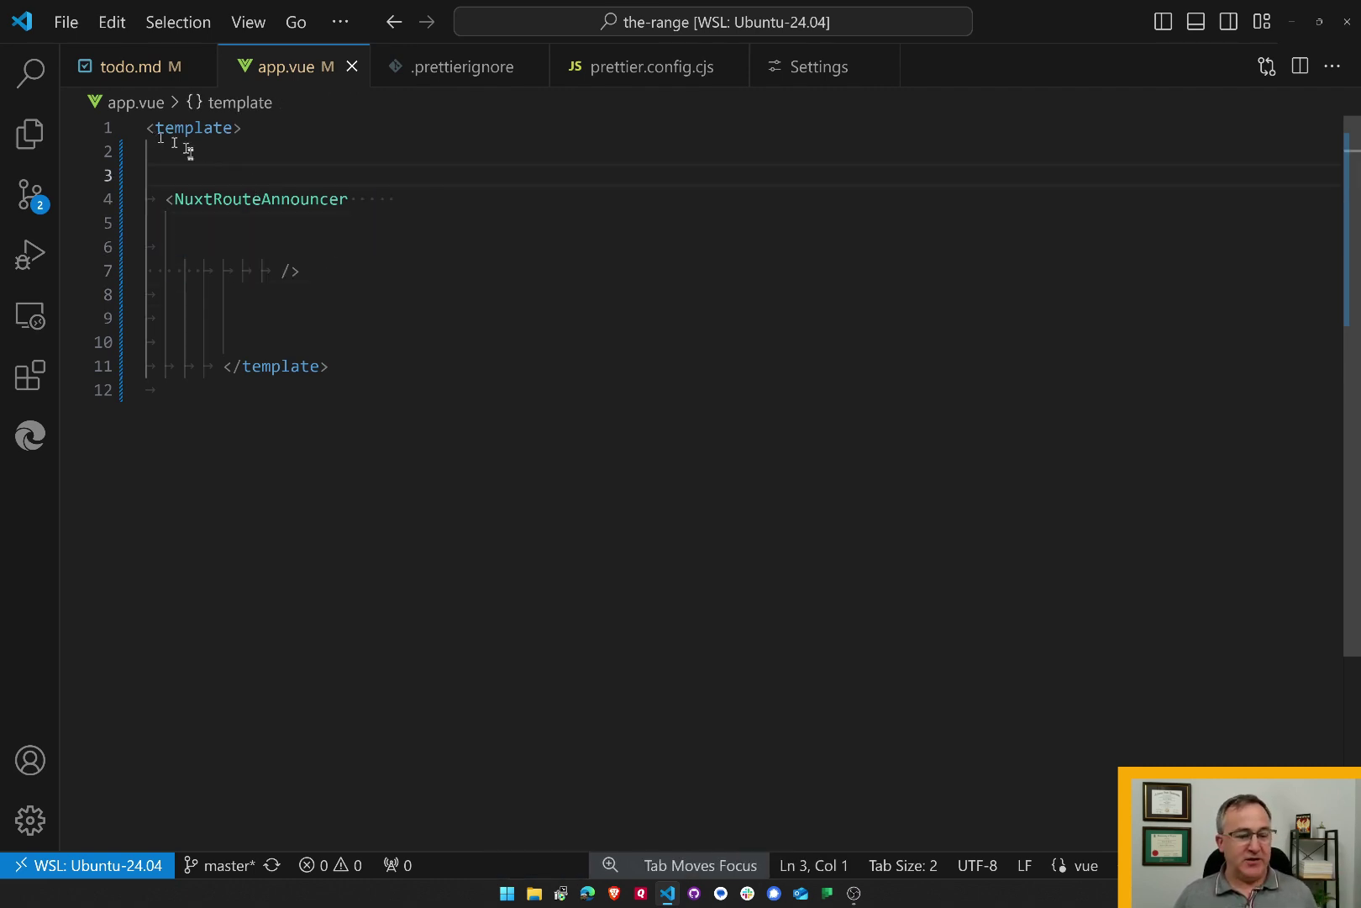
{"action": "left_click", "coordinate": [165, 318]}
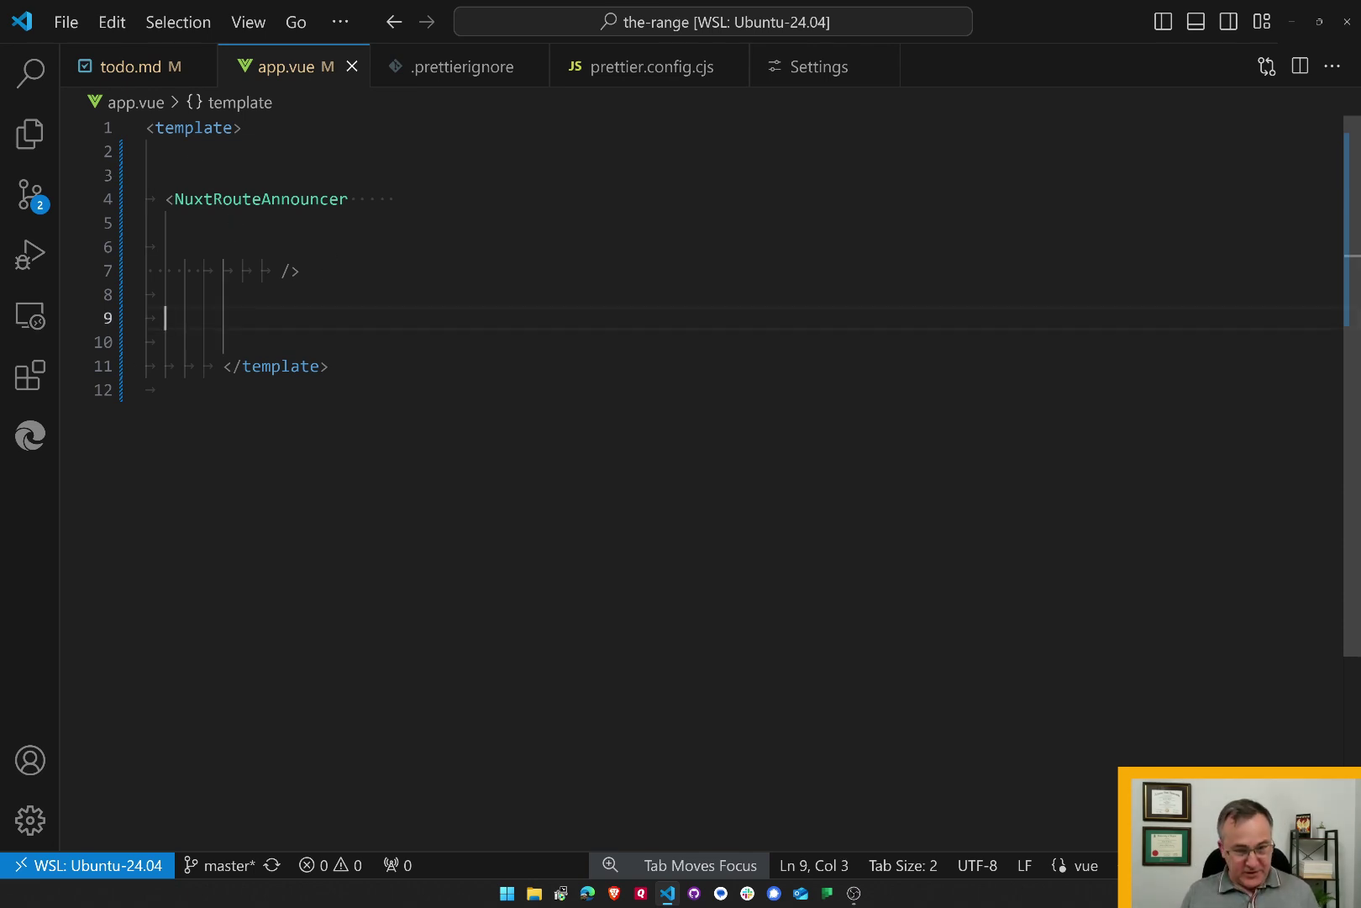
Step: Run 'p check' in the integrated terminal, which reports one Biome import-order error, then exit the terminal
{"action": "key", "text": "ctrl+grave"}
{"action": "type", "text": "p check"}
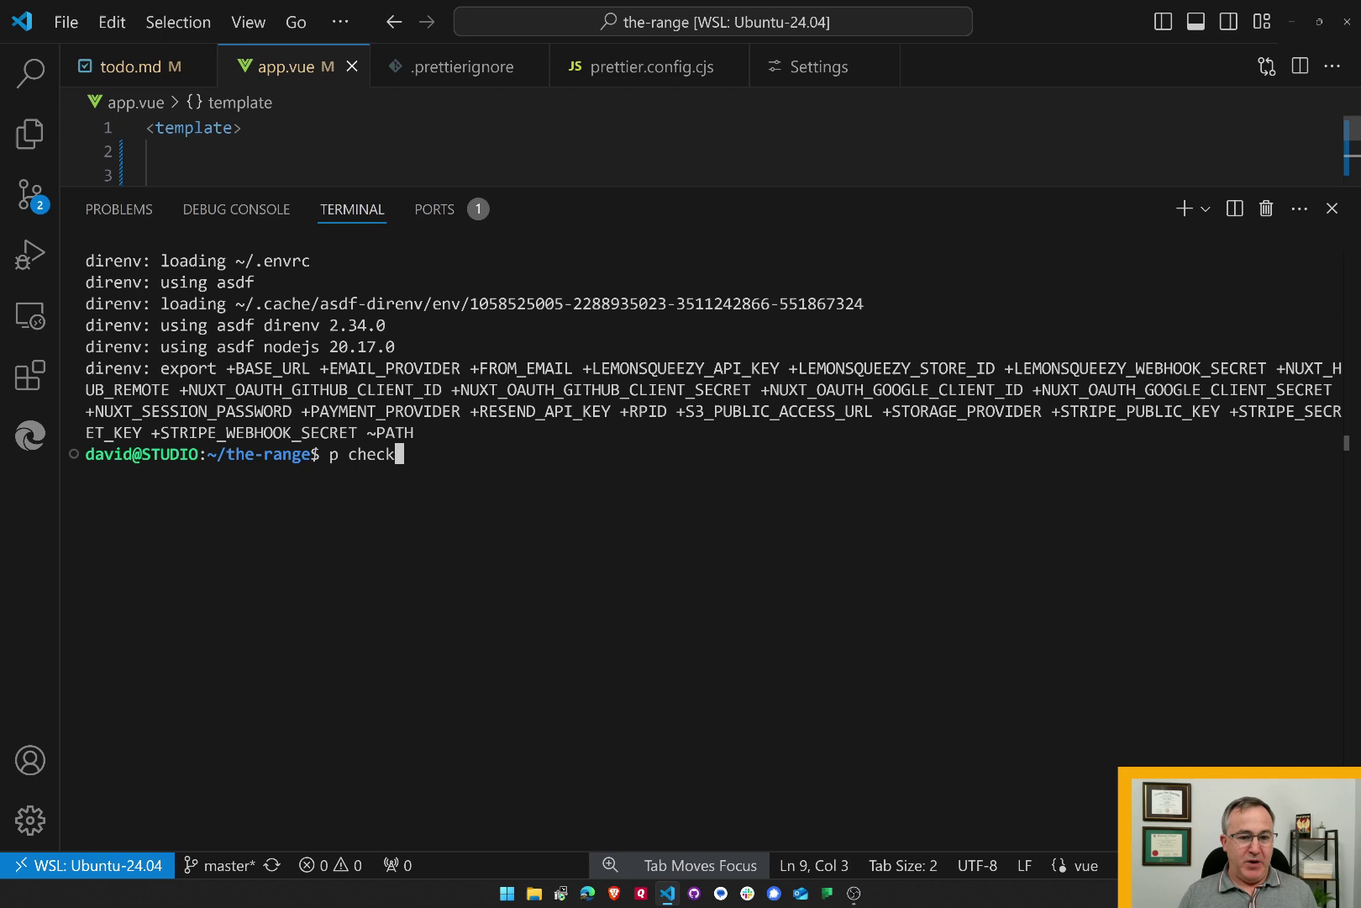
{"action": "left_click_drag", "start_coordinate": [506, 187], "coordinate": [506, 515]}
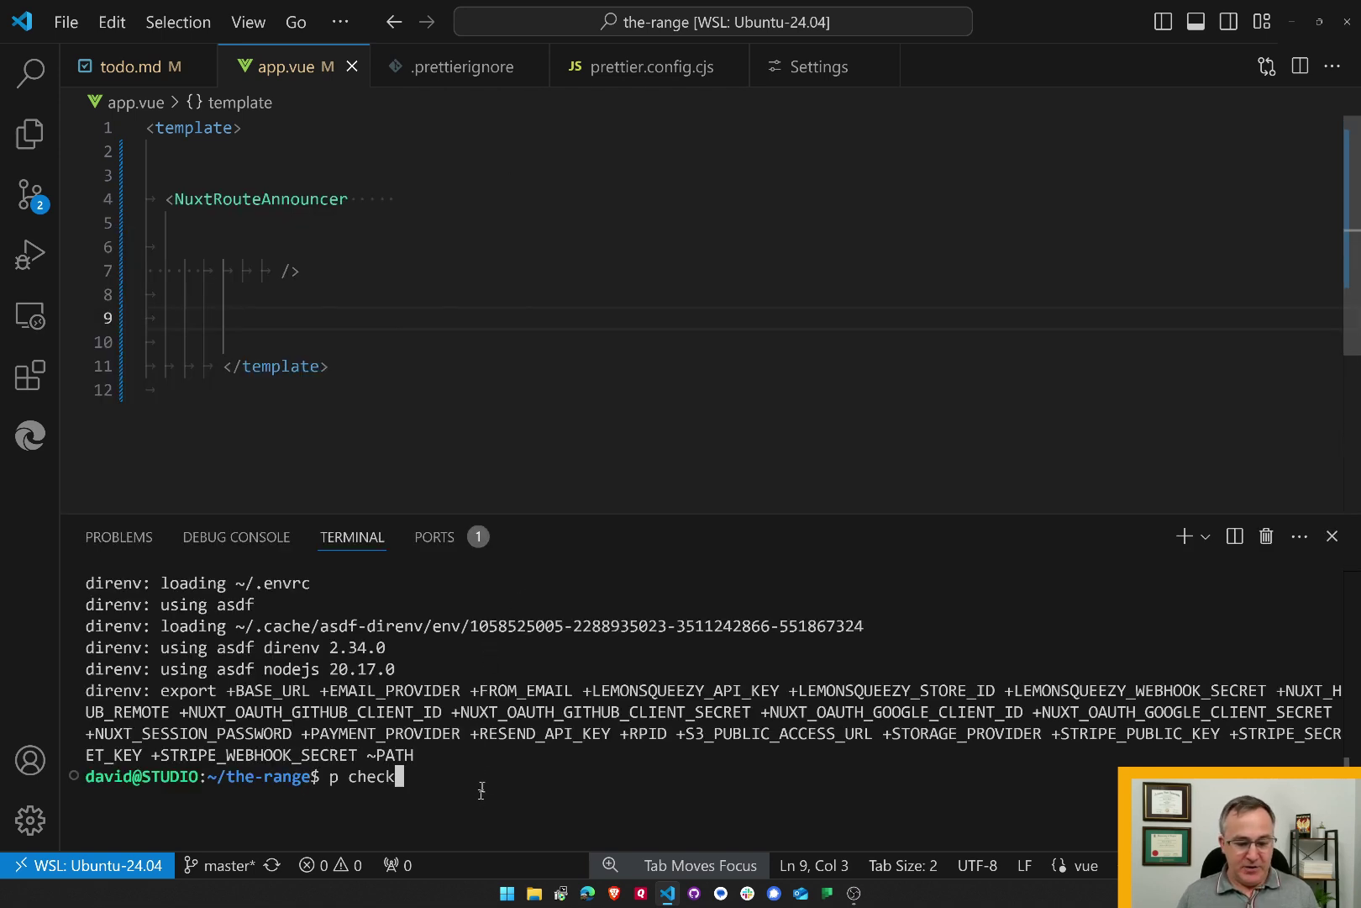
{"action": "key", "text": "Return"}
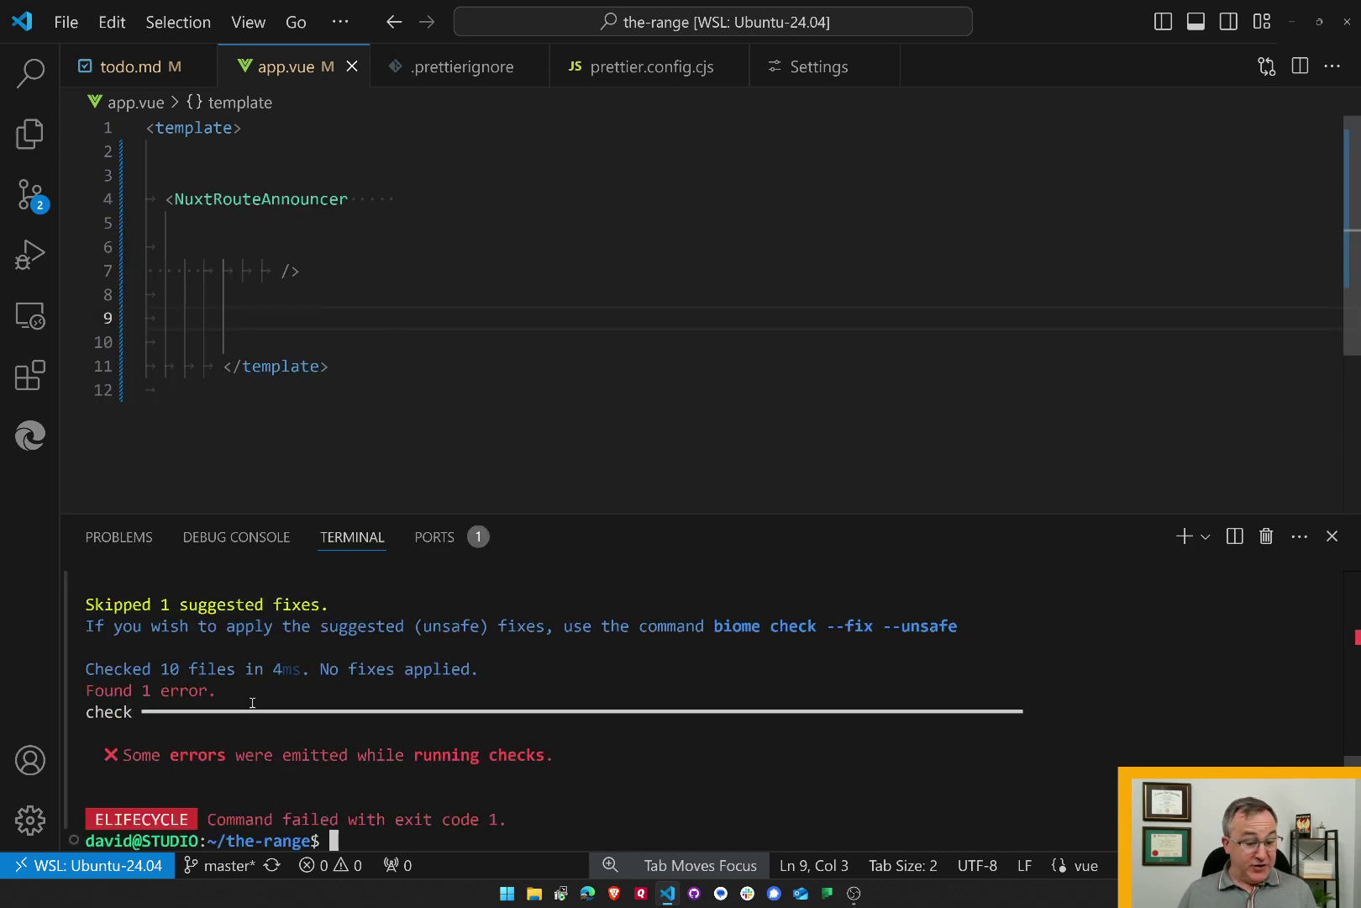
{"action": "scroll", "coordinate": [252, 702], "scroll_direction": "up", "scroll_amount": 3}
{"action": "scroll", "coordinate": [252, 703], "scroll_direction": "up", "scroll_amount": 3}
{"action": "scroll", "coordinate": [252, 703], "scroll_direction": "up", "scroll_amount": 1}
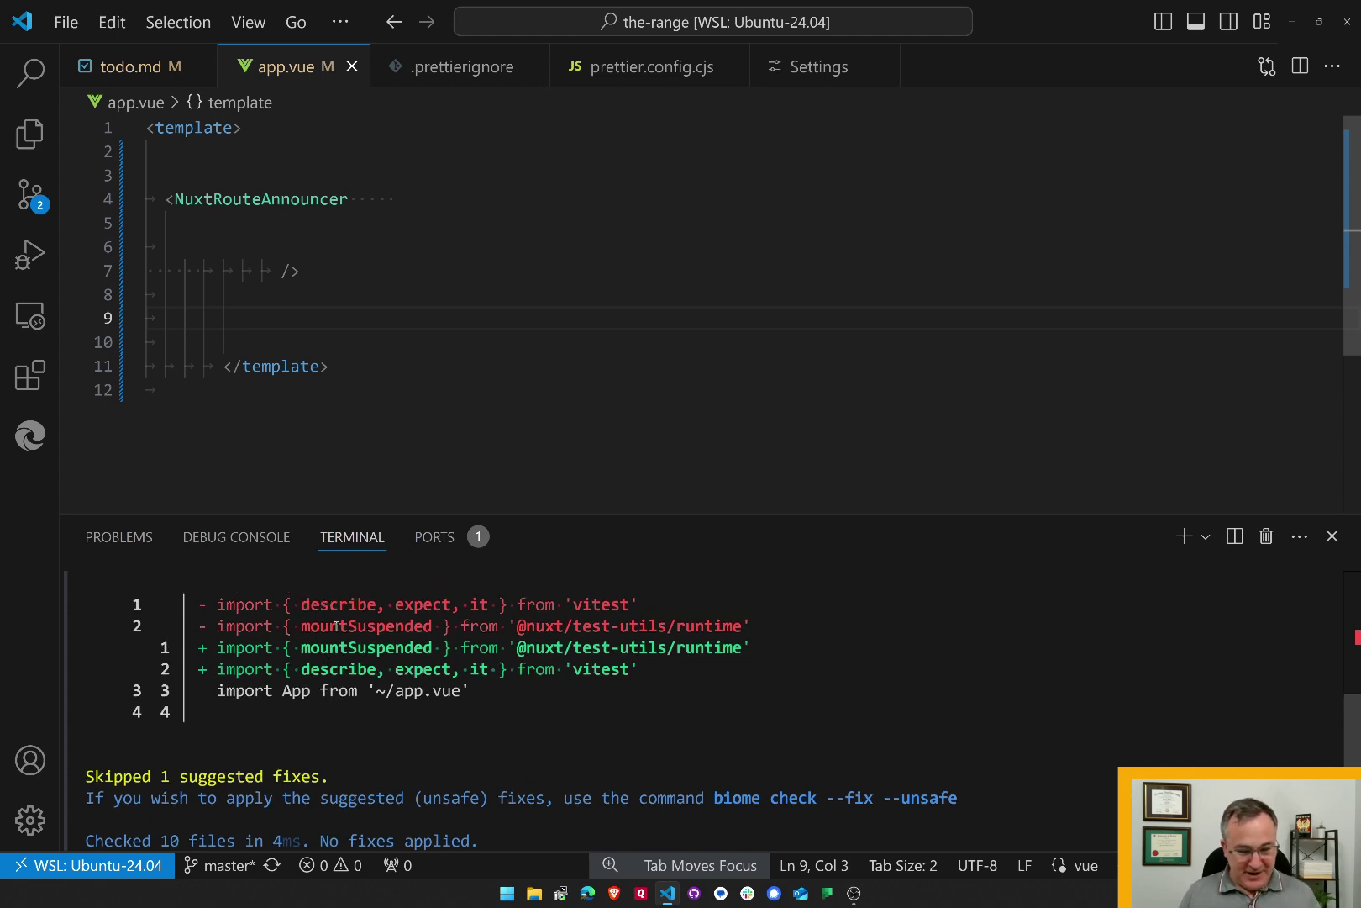
{"action": "scroll", "coordinate": [334, 648], "scroll_direction": "up", "scroll_amount": 2}
{"action": "scroll", "coordinate": [334, 648], "scroll_direction": "down", "scroll_amount": 6}
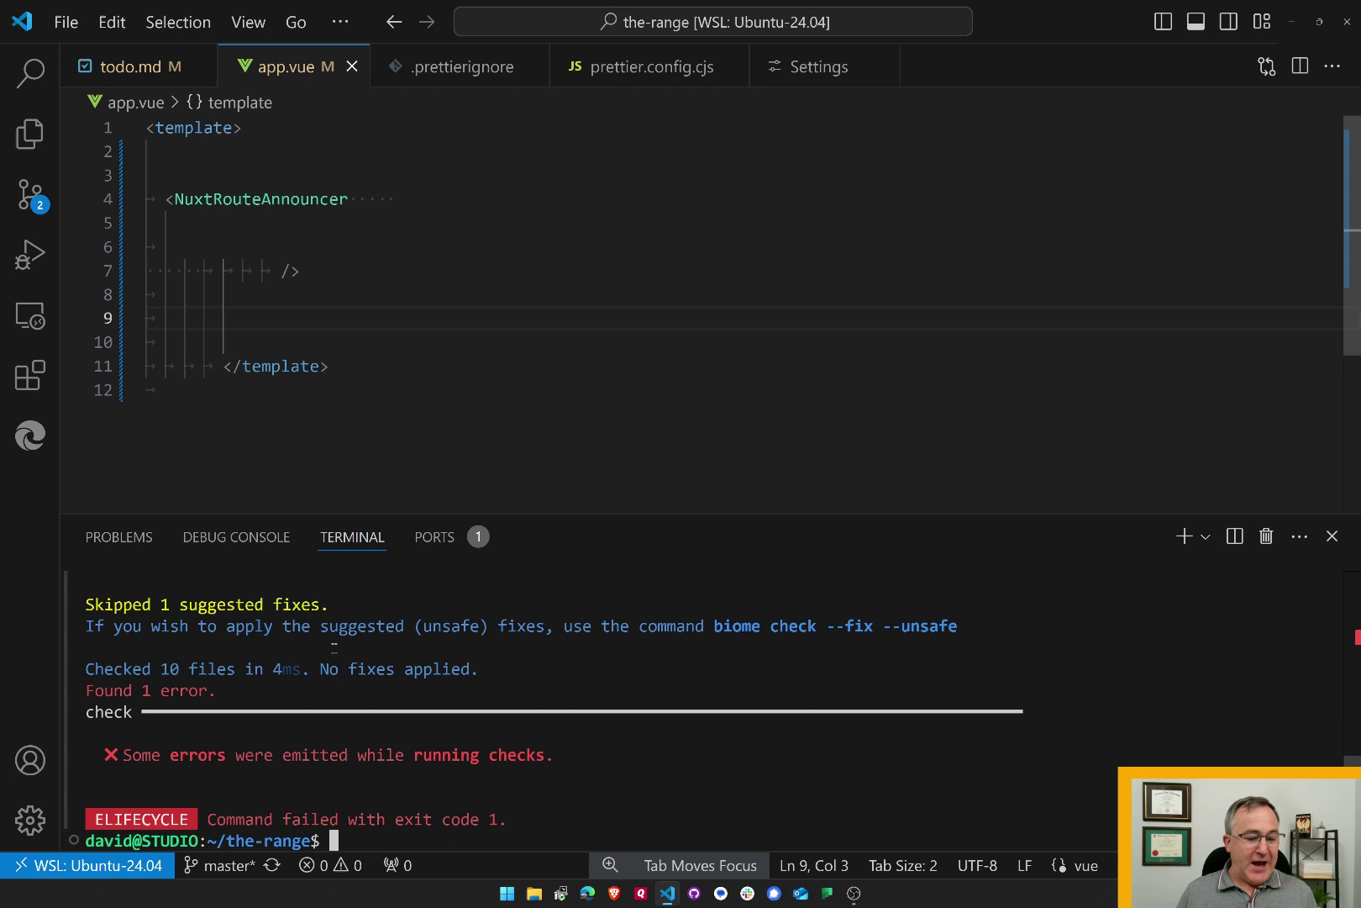
{"action": "type", "text": "exit"}
{"action": "key", "text": "Return"}
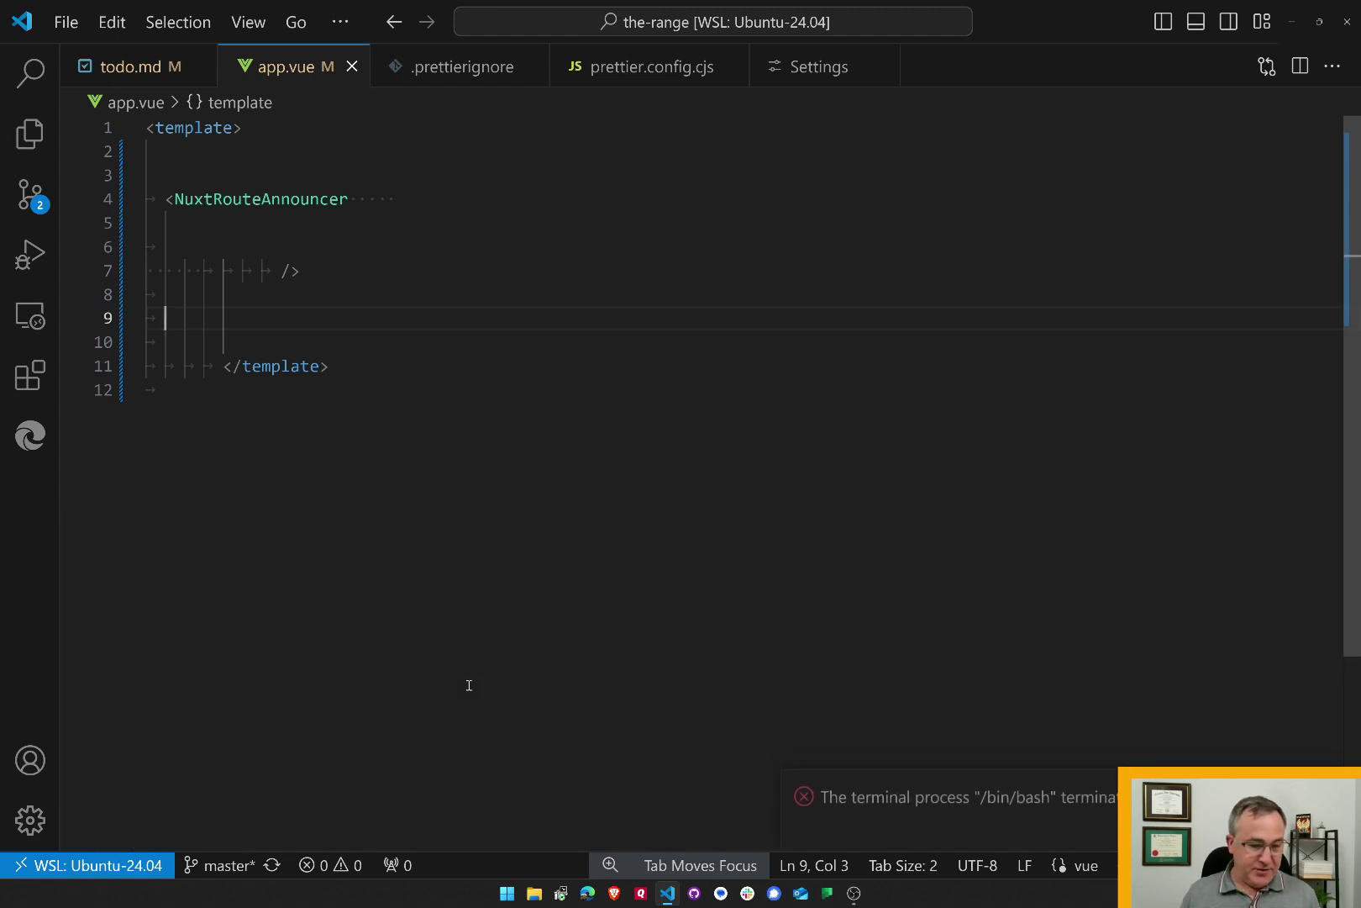
{"action": "left_click_drag", "start_coordinate": [189, 157], "coordinate": [160, 390]}
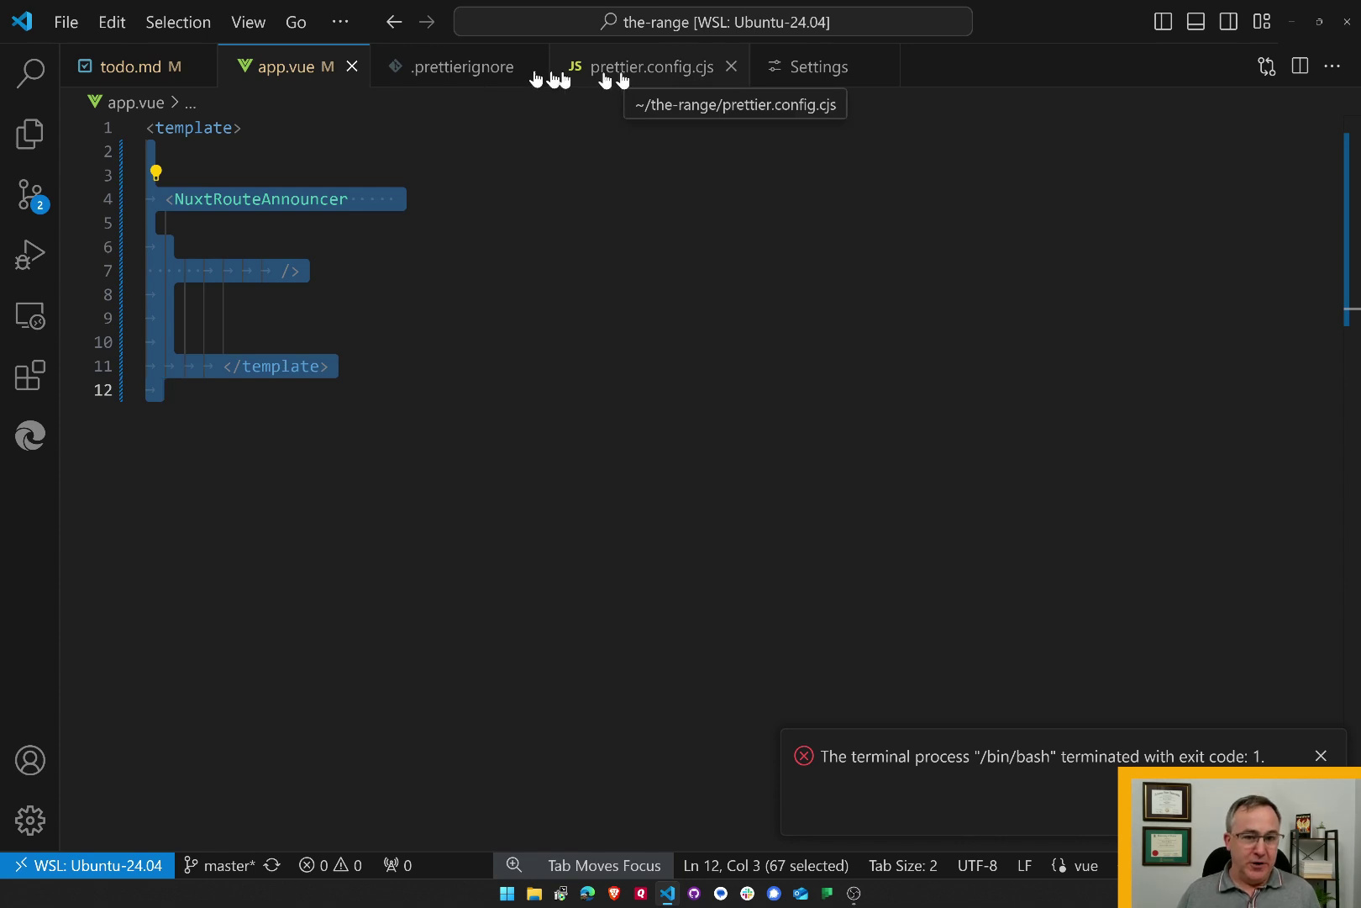
{"action": "left_click", "coordinate": [428, 67]}
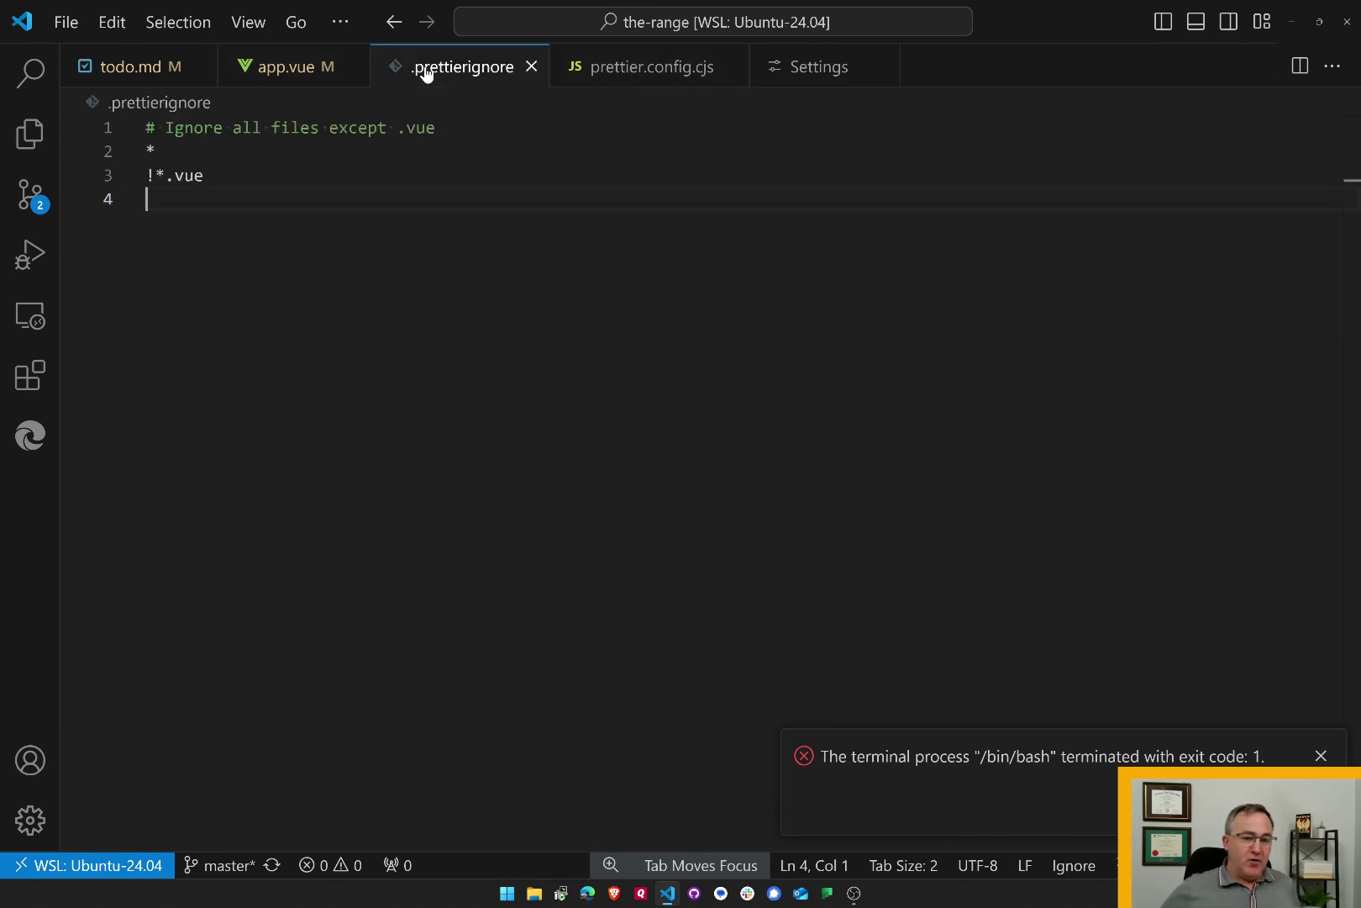
{"action": "left_click_drag", "start_coordinate": [436, 128], "coordinate": [145, 128]}
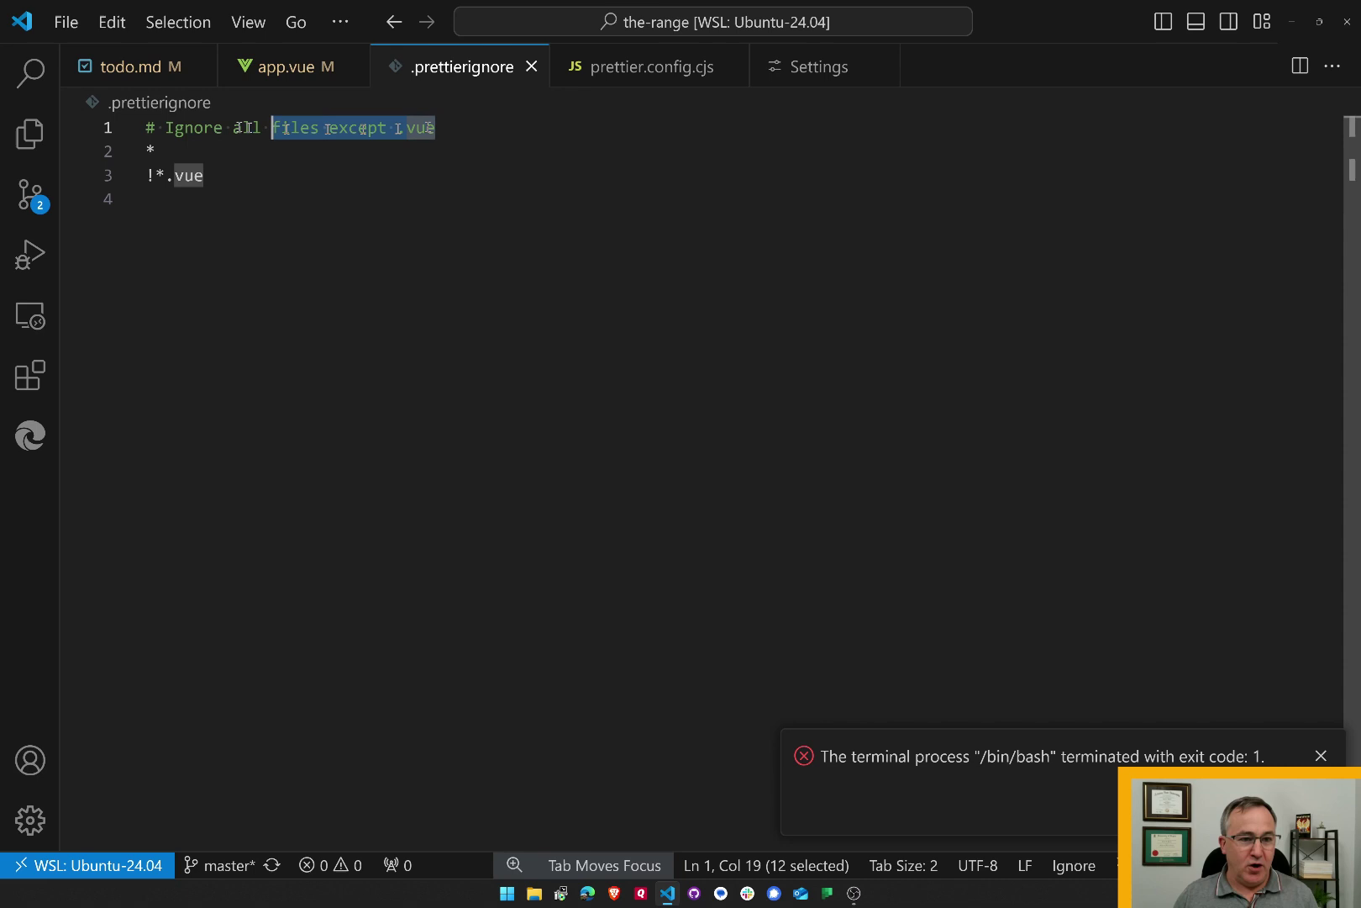
{"action": "left_click", "coordinate": [213, 149]}
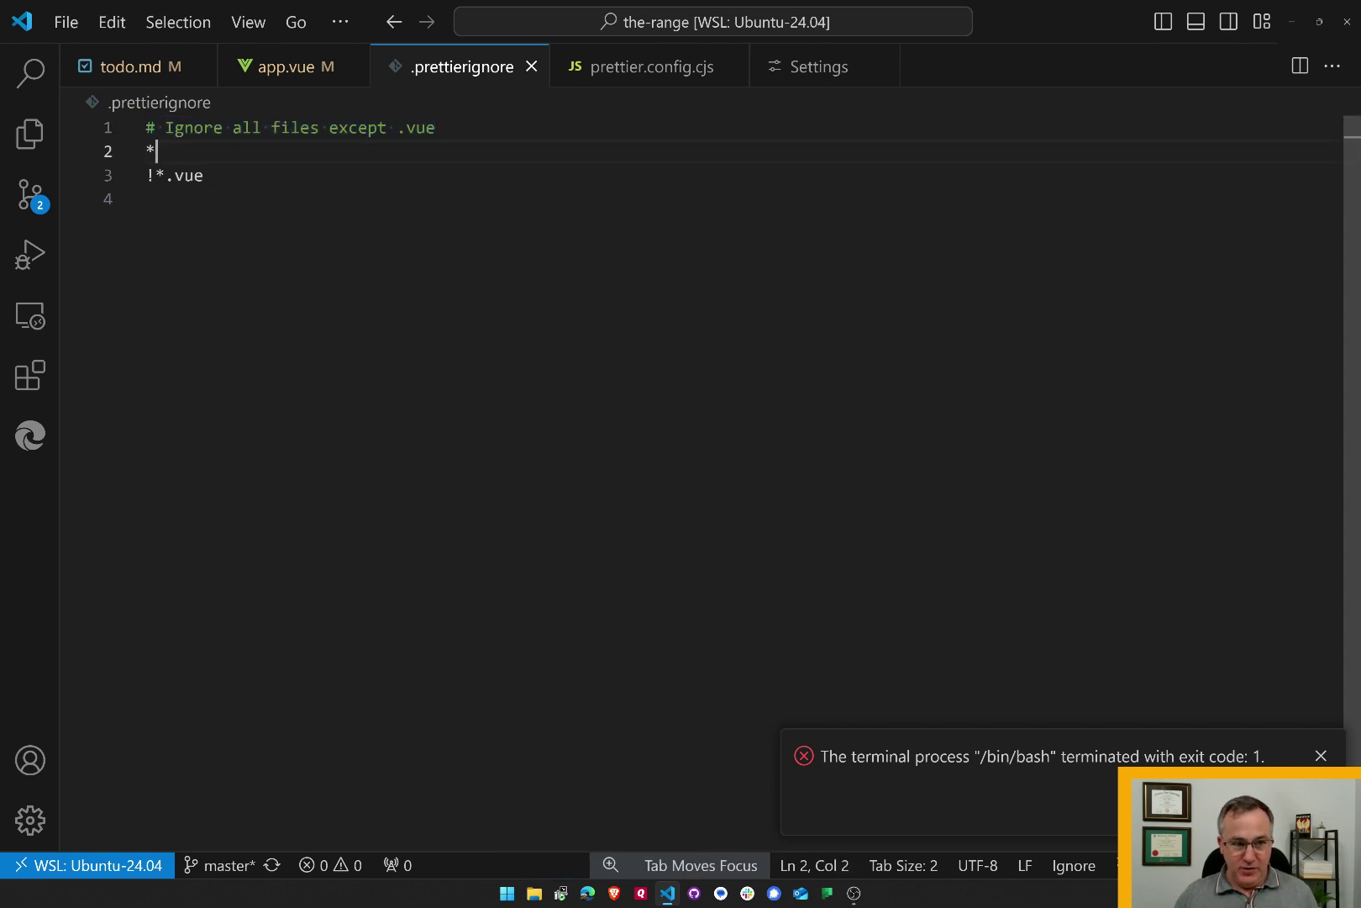
{"action": "key", "text": "shift+Home"}
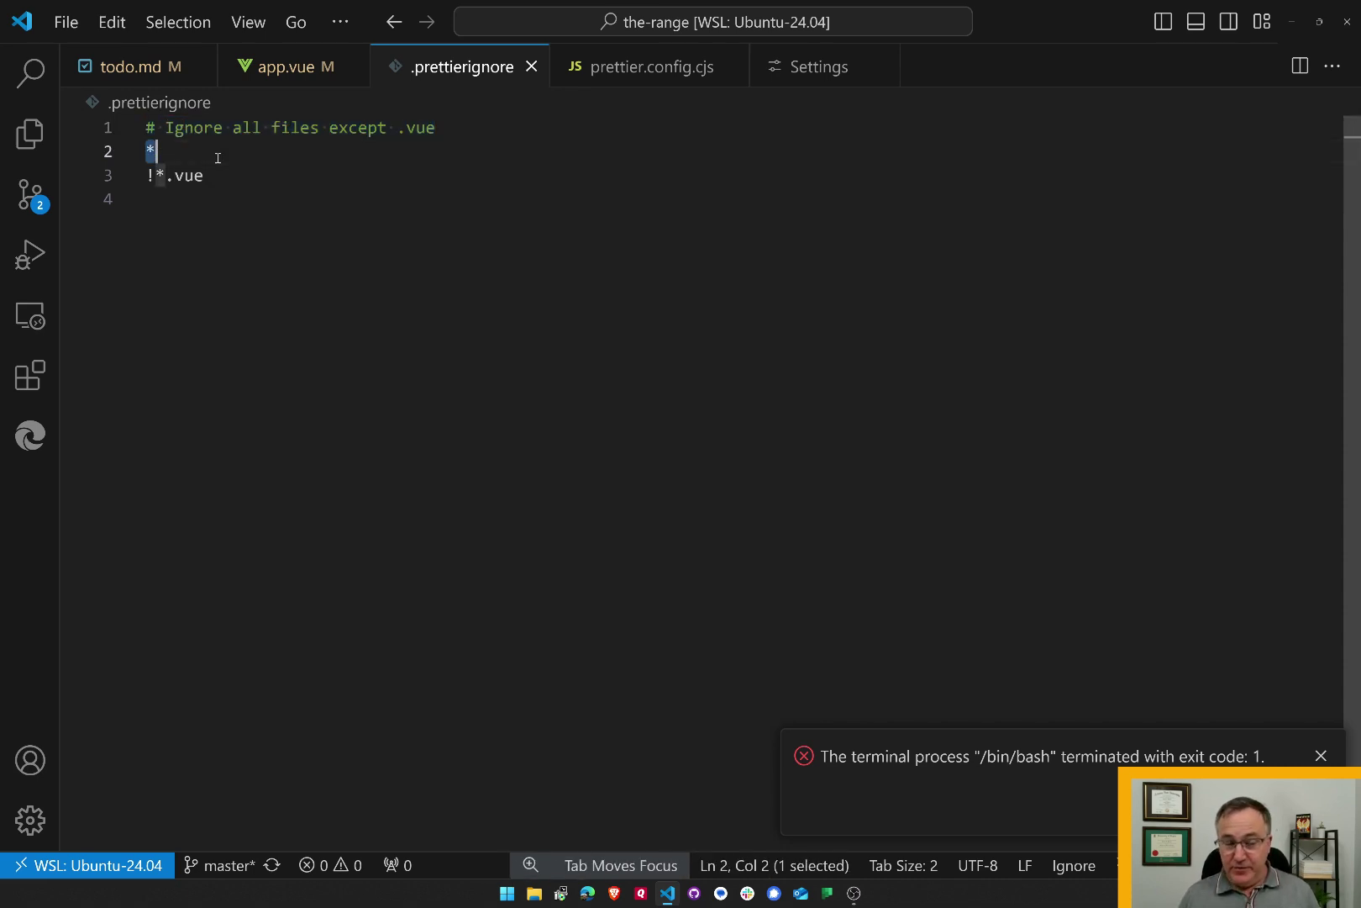
{"action": "key", "text": "Down"}
{"action": "key", "text": "shift+Right"}
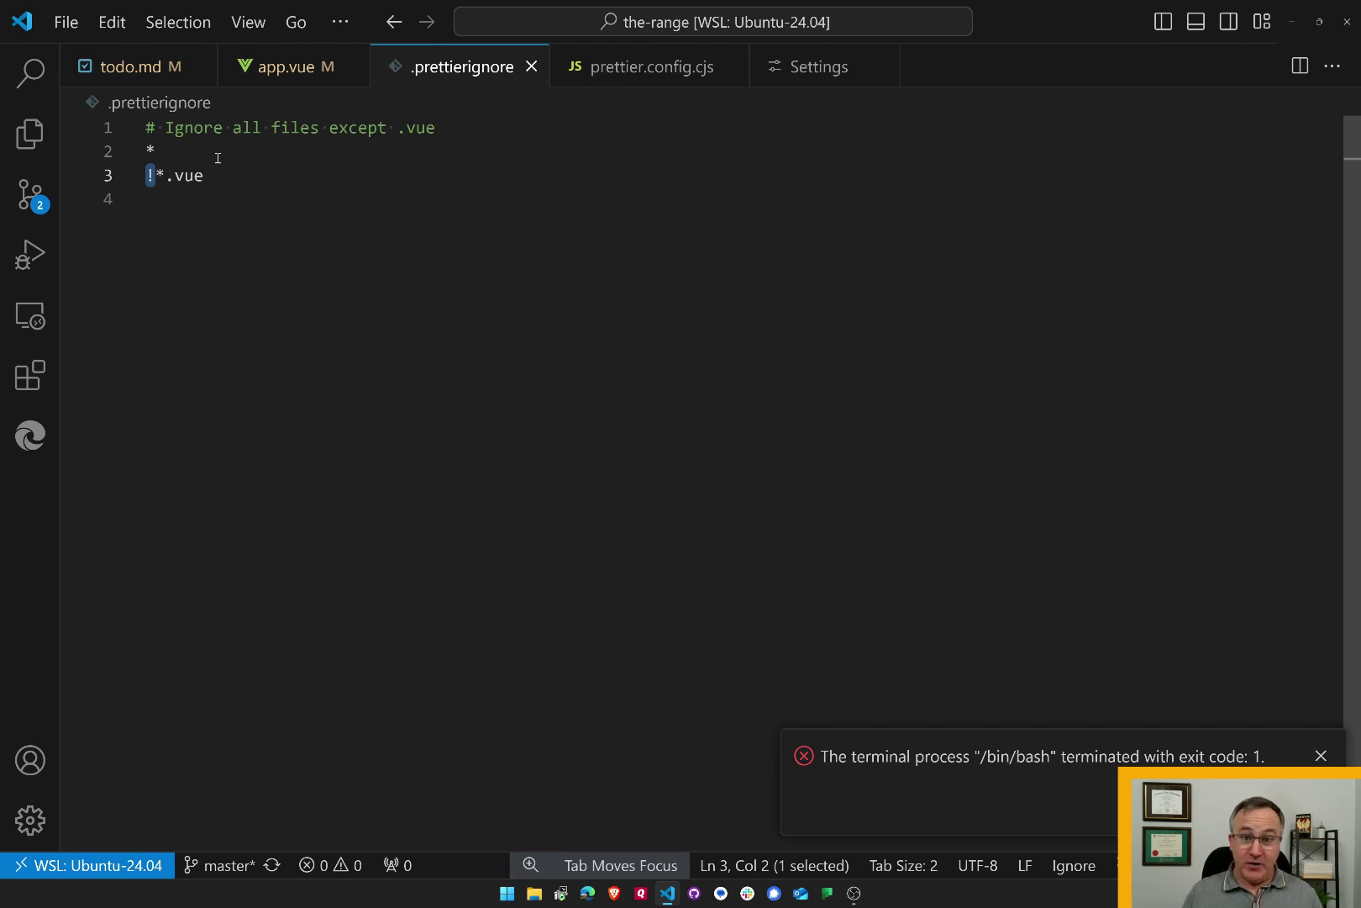
{"action": "key", "text": "Right"}
{"action": "key", "text": "shift+End"}
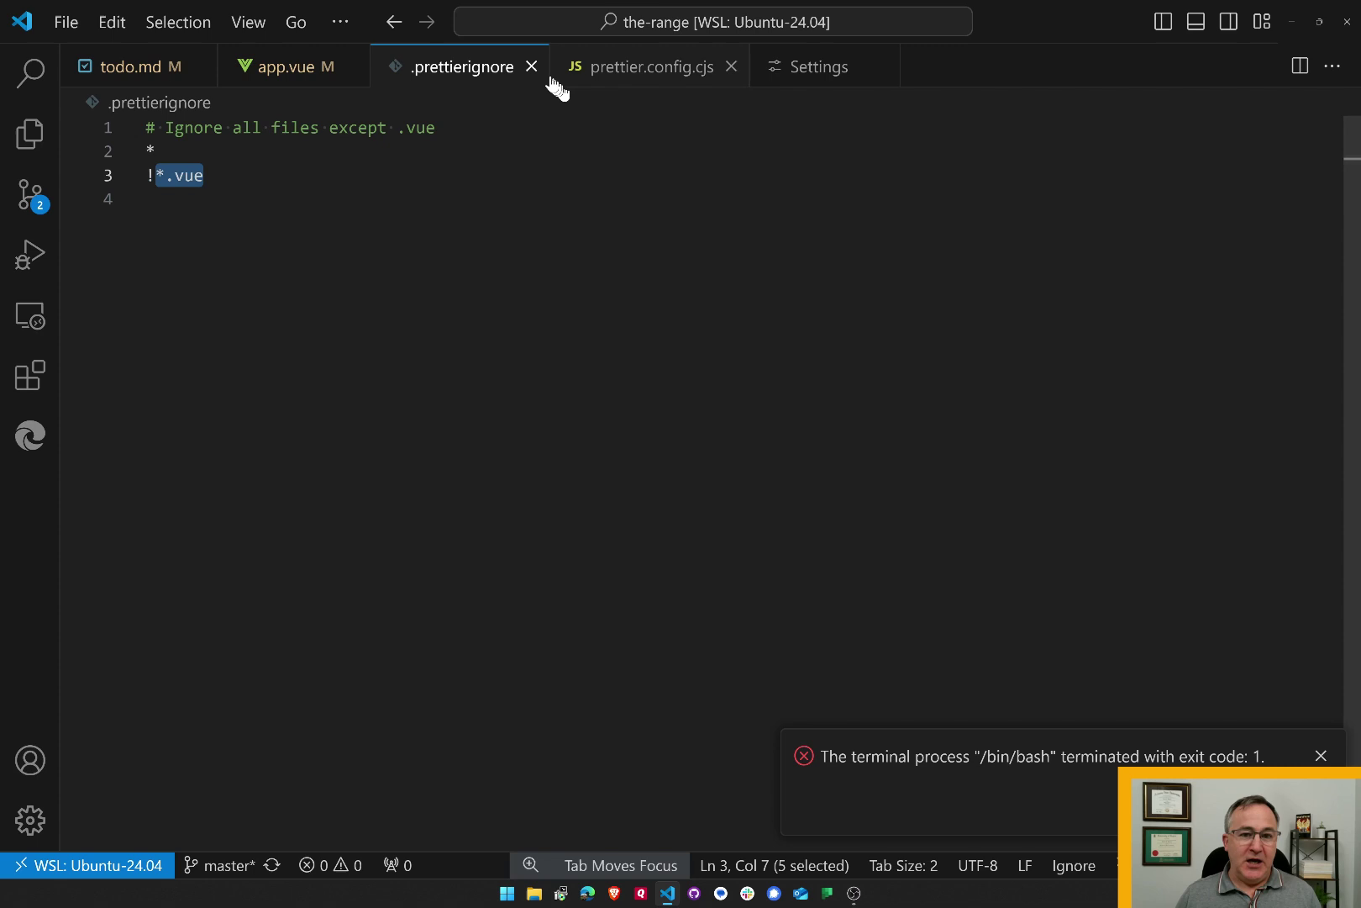
Step: Open prettier.config.cjs and highlight its first option lines
{"action": "left_click", "coordinate": [609, 70]}
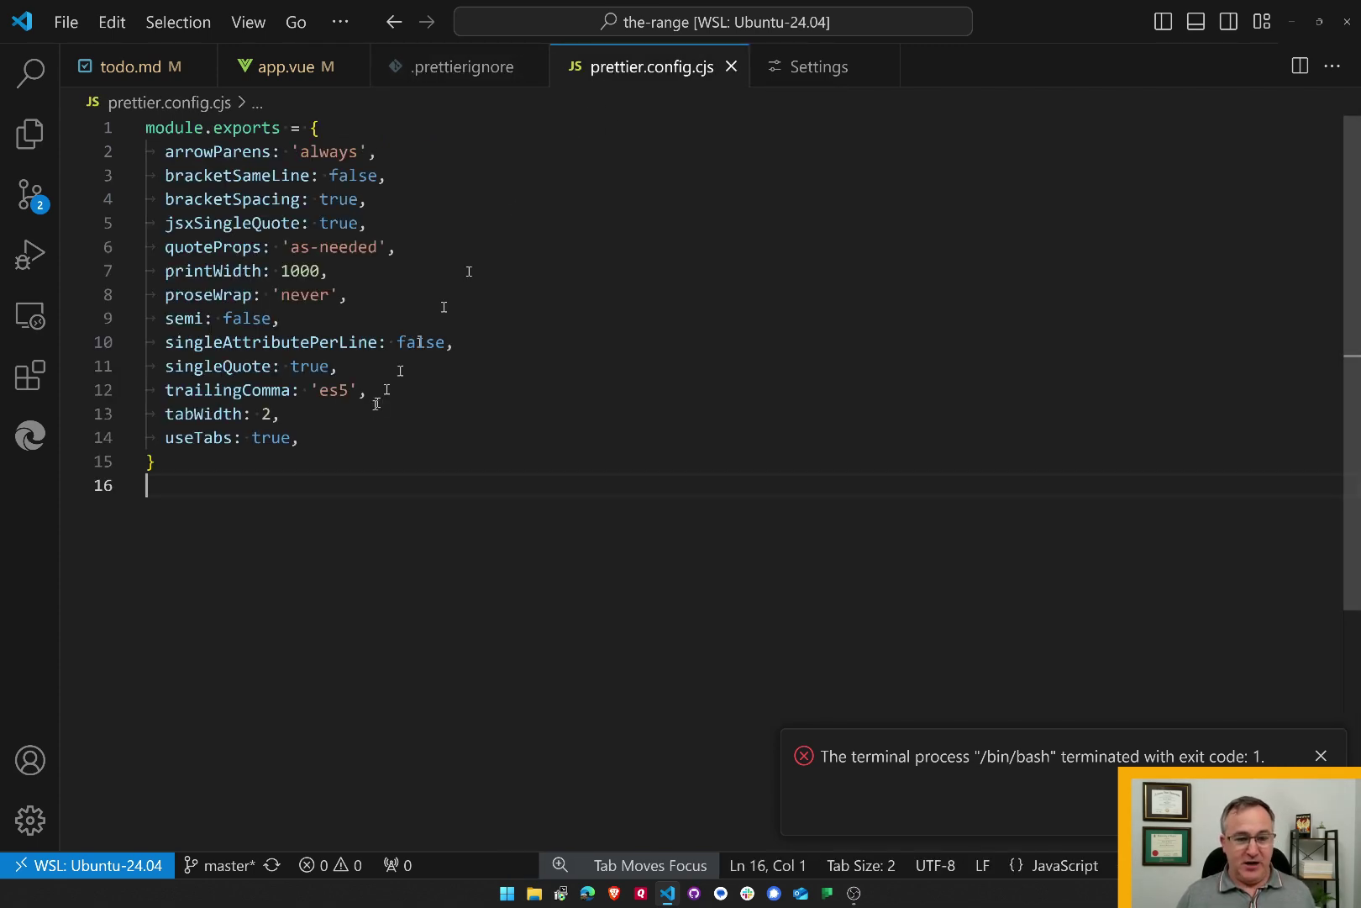
{"action": "left_click", "coordinate": [343, 437]}
{"action": "key", "text": "ctrl+Home"}
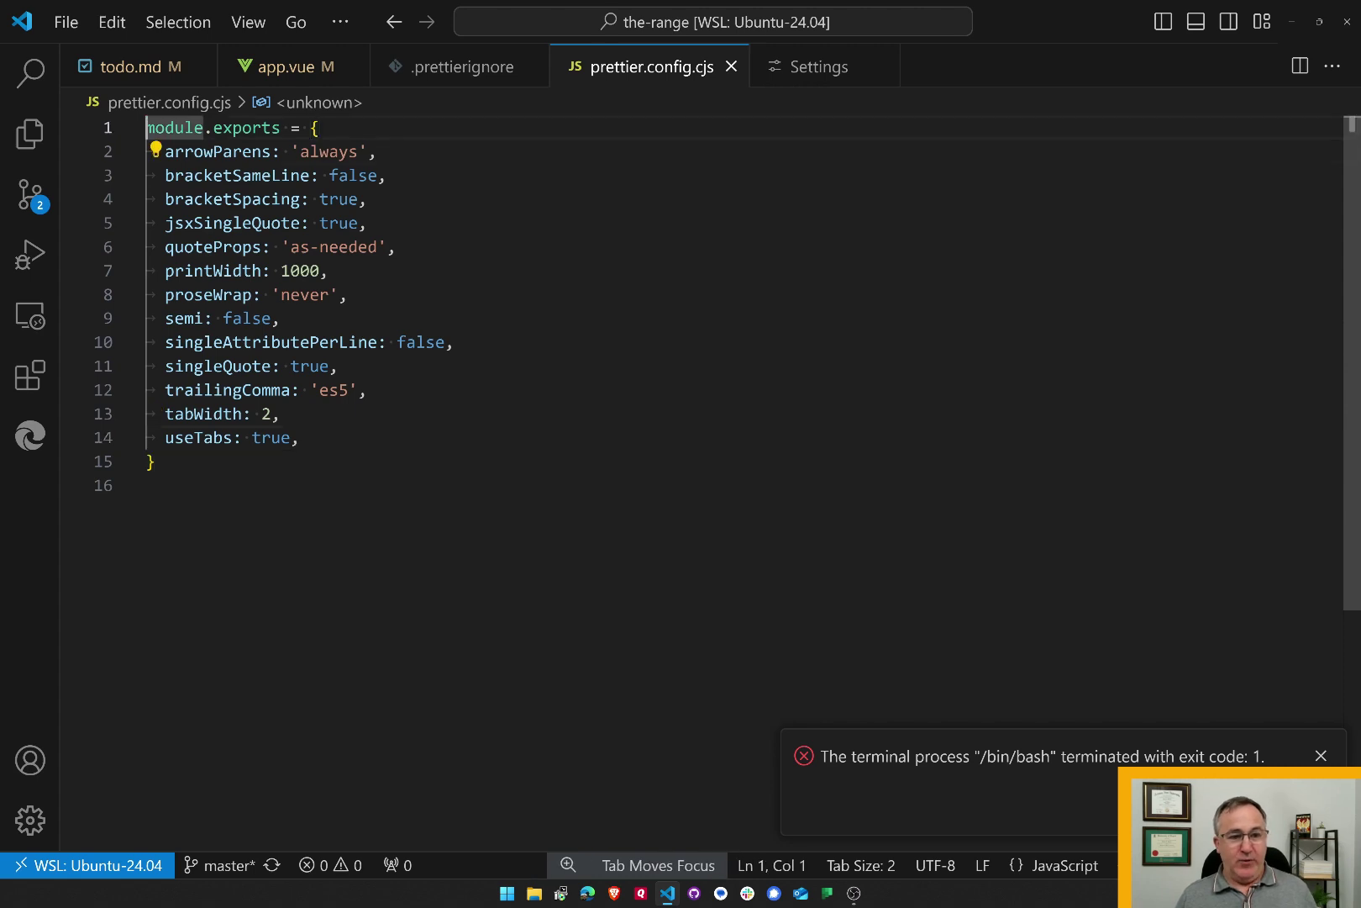
{"action": "key", "text": "Down"}
{"action": "key", "text": "shift+Down"}
{"action": "key", "text": "shift+Down"}
{"action": "key", "text": "shift+Down"}
{"action": "key", "text": "shift+Down"}
{"action": "key", "text": "shift+Down"}
{"action": "key", "text": "shift+Down"}
{"action": "key", "text": "shift+Down"}
{"action": "key", "text": "shift+Down"}
{"action": "key", "text": "shift+Down"}
{"action": "key", "text": "shift+Down"}
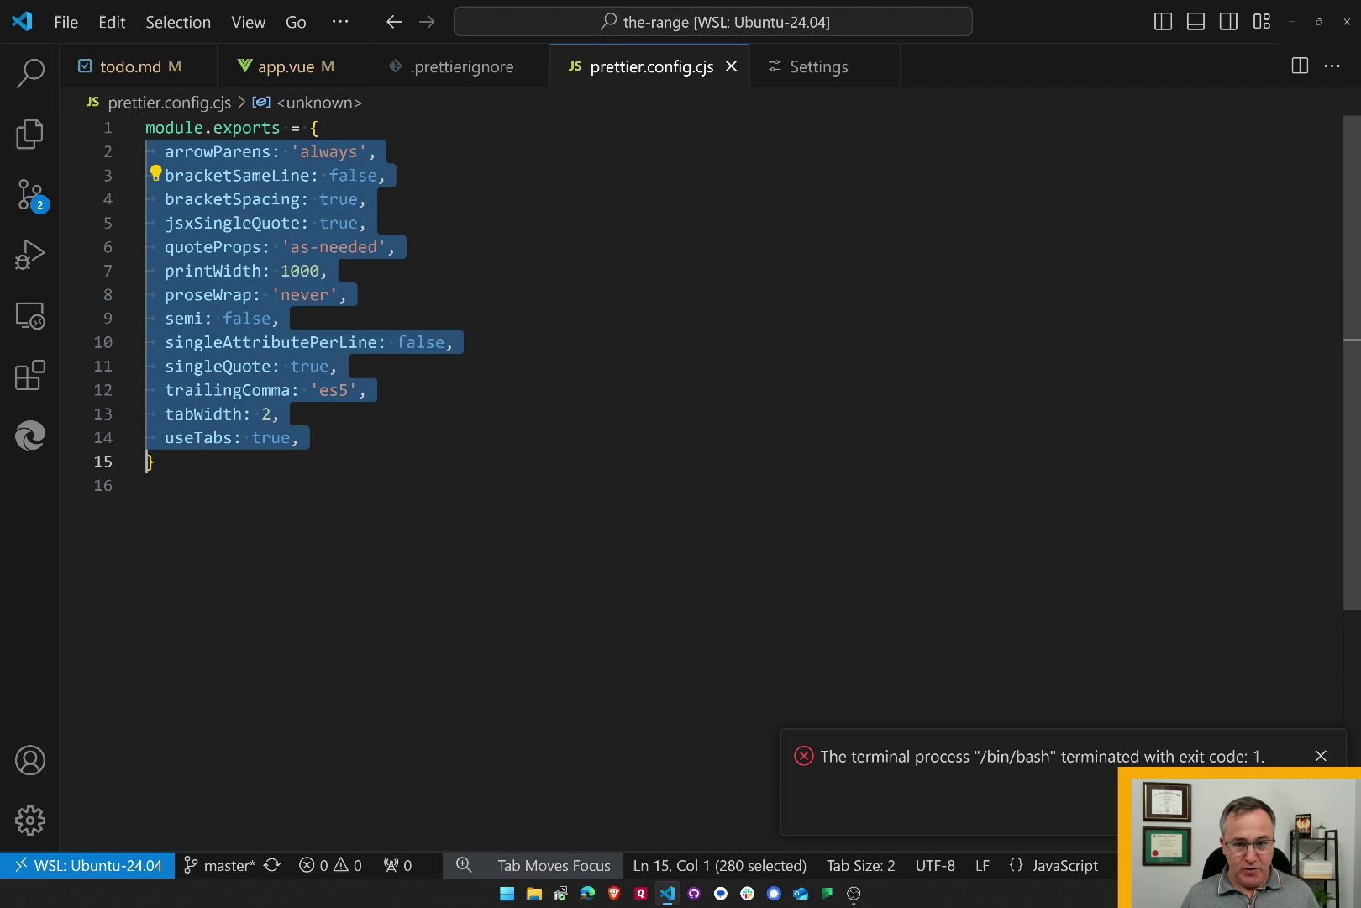
Step: Highlight the tabWidth, useTabs and singleQuote options in turn
{"action": "key", "text": "ctrl+Home"}
{"action": "key", "text": "ctrl+End"}
{"action": "key", "text": "Up"}
{"action": "key", "text": "shift+Up"}
{"action": "key", "text": "shift+Up"}
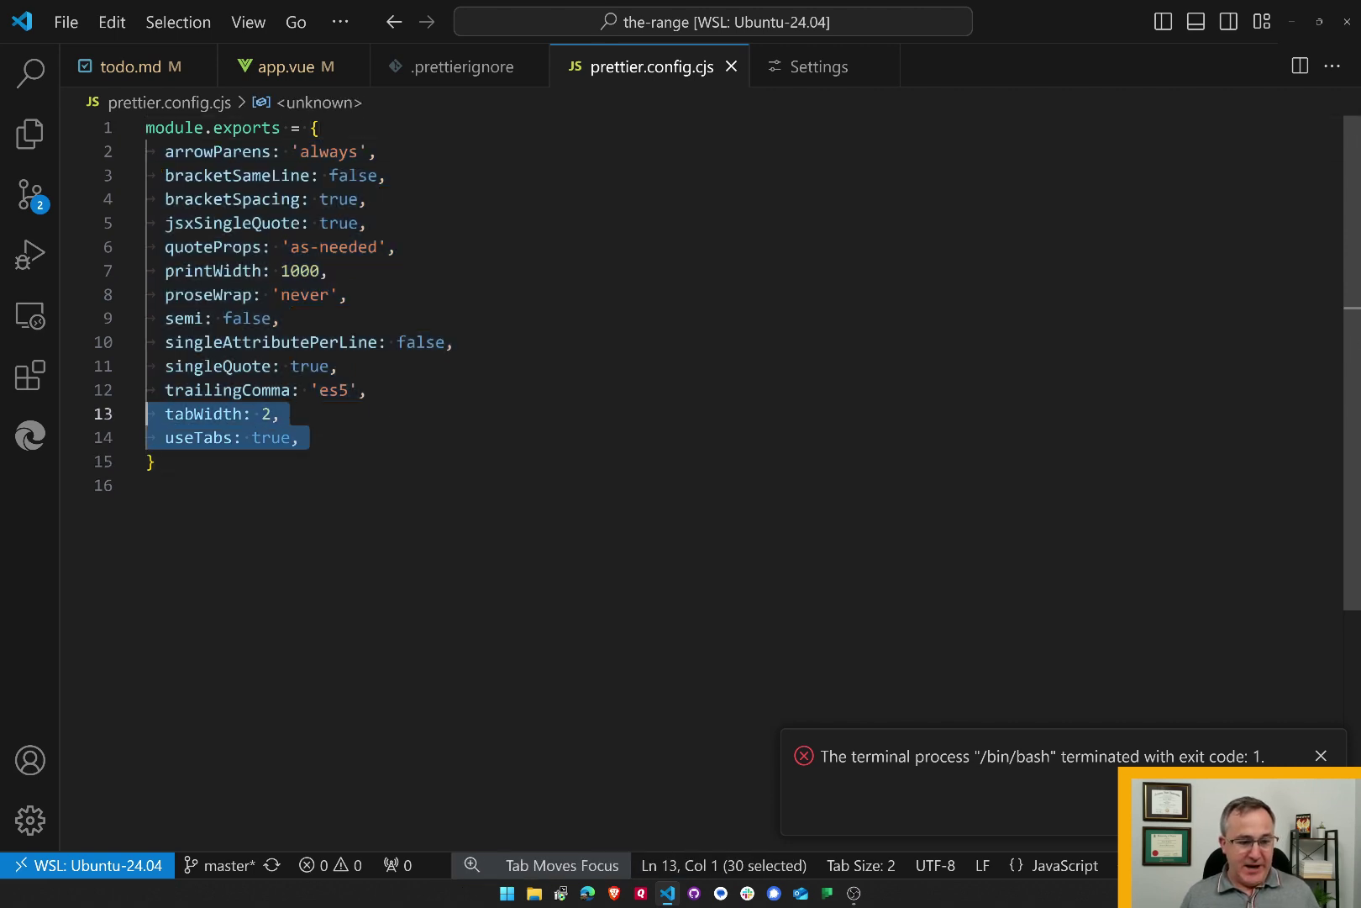
{"action": "key", "text": "Up"}
{"action": "key", "text": "Up"}
{"action": "key", "text": "Down"}
{"action": "key", "text": "Down"}
{"action": "key", "text": "Up"}
{"action": "key", "text": "Up"}
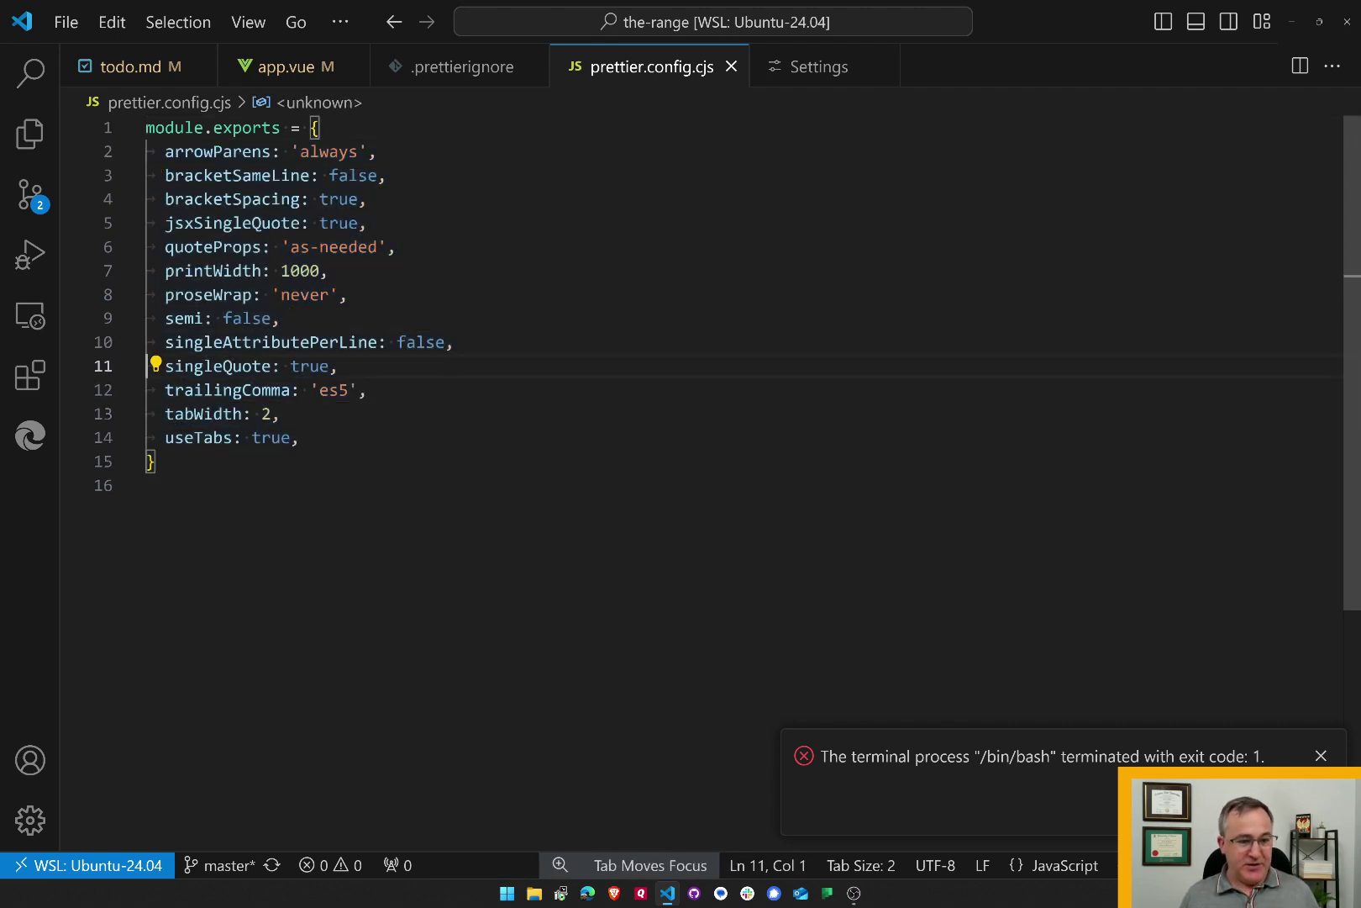
{"action": "key", "text": "shift+Down"}
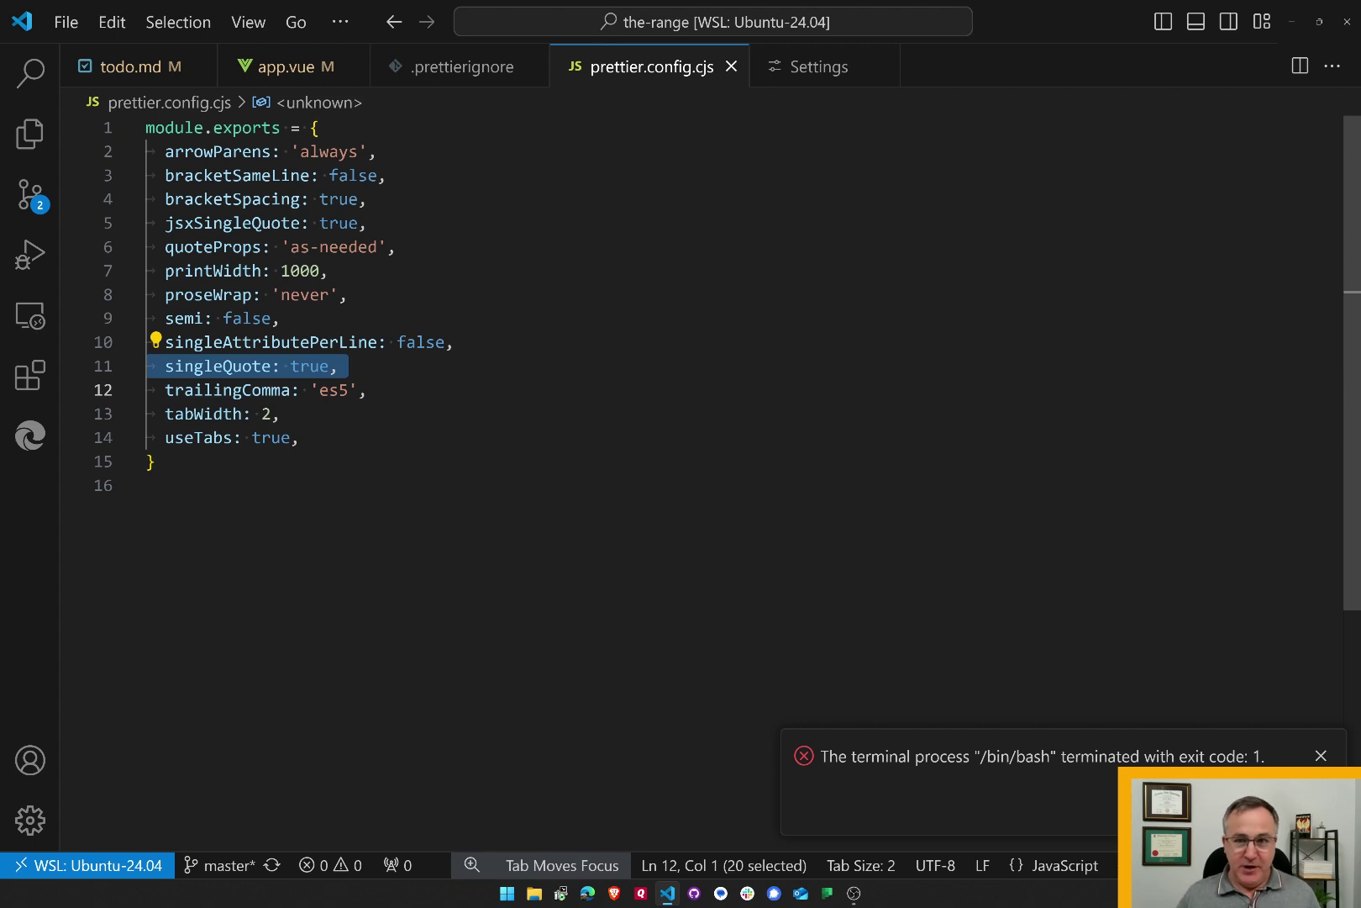
Step: Open settings.json and highlight the [vue] editor.defaultFormatter value 'esbenp.prettier-vscode'
{"action": "left_click", "coordinate": [813, 70]}
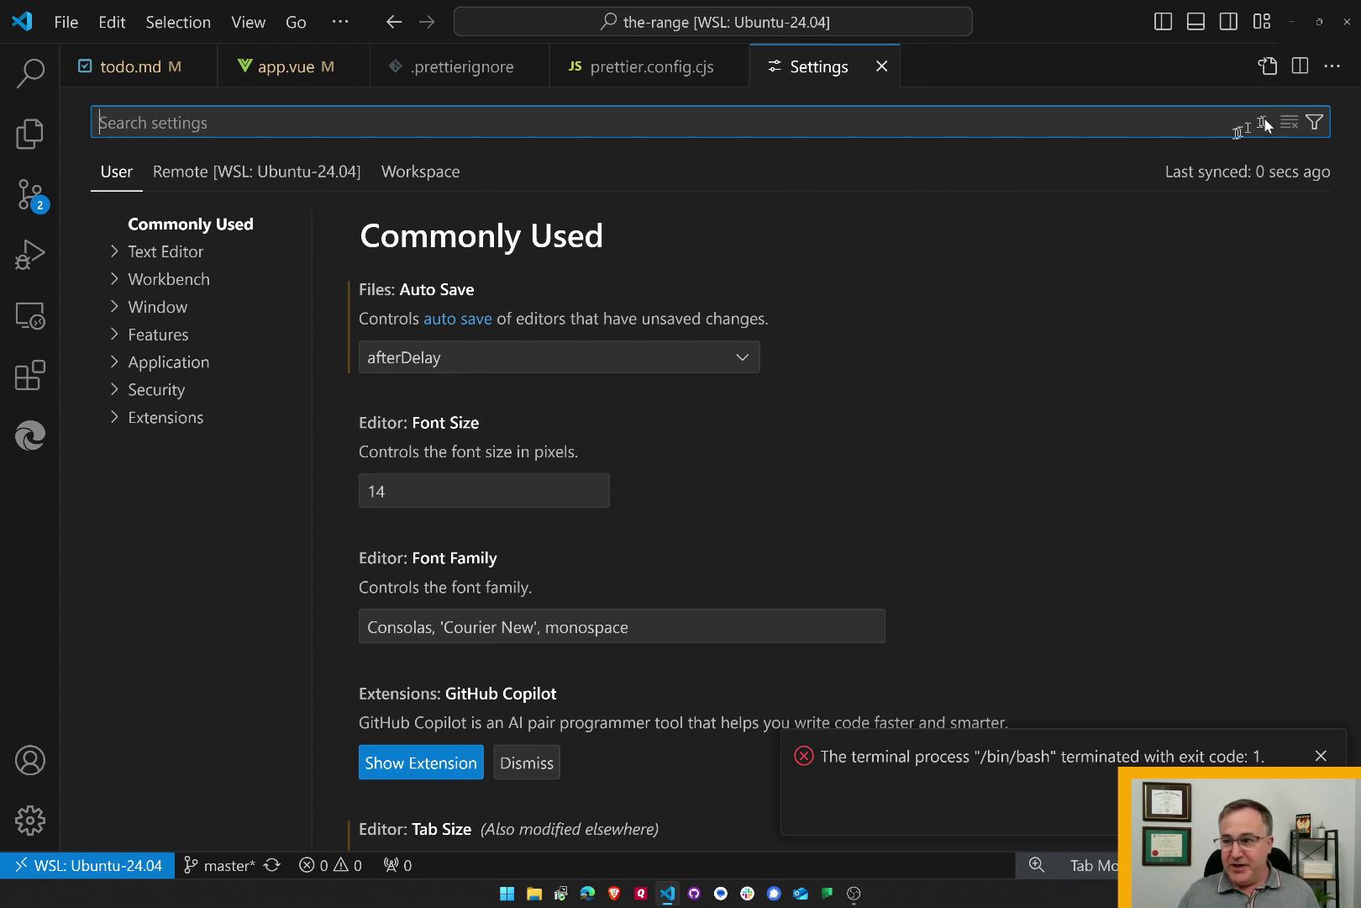
{"action": "left_click", "coordinate": [1268, 65]}
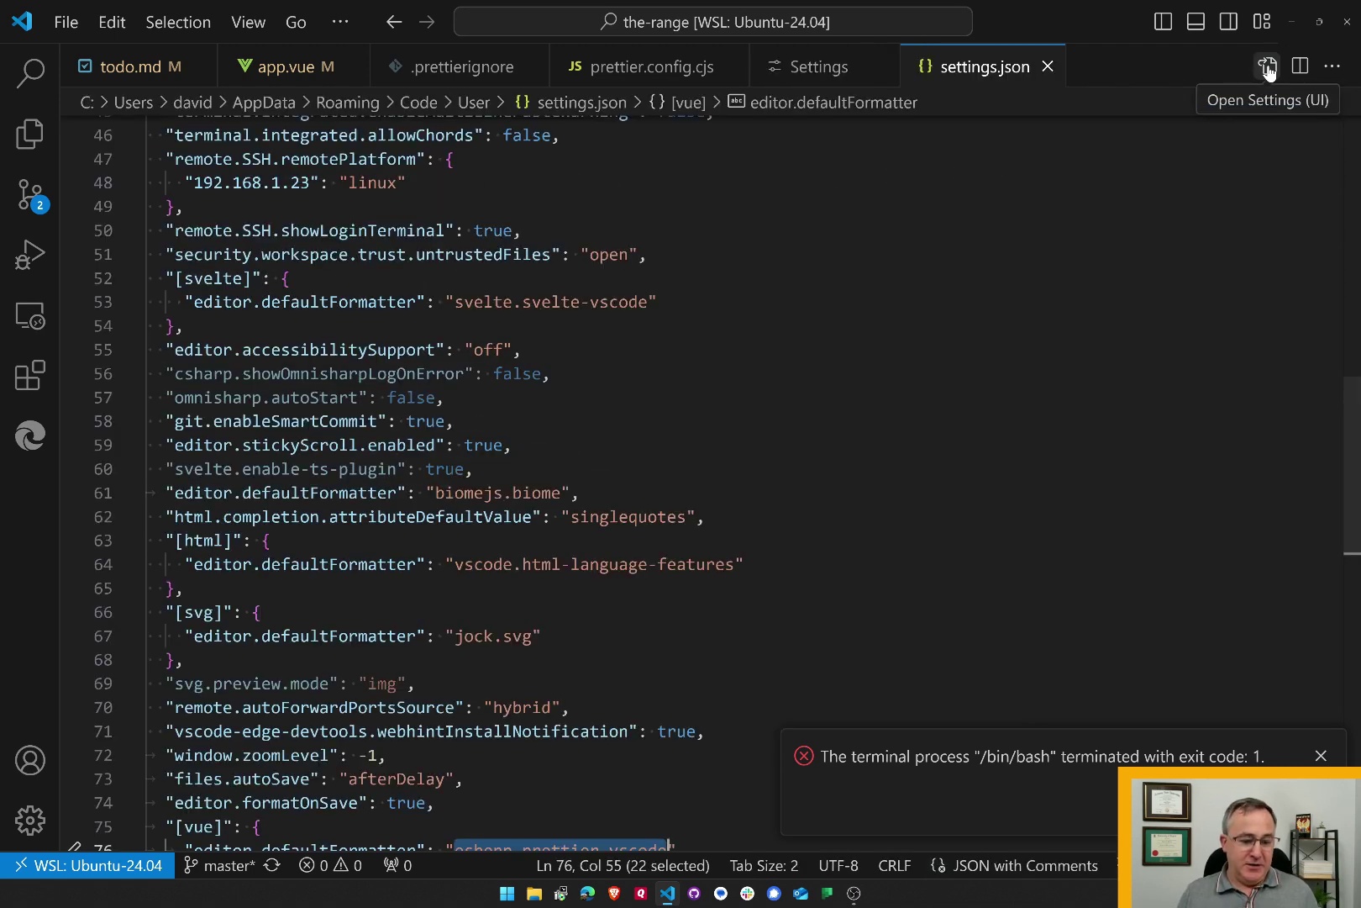
{"action": "left_click_drag", "start_coordinate": [173, 802], "coordinate": [426, 802]}
{"action": "scroll", "coordinate": [458, 670], "scroll_direction": "down", "scroll_amount": 4}
{"action": "scroll", "coordinate": [457, 670], "scroll_direction": "down", "scroll_amount": 4}
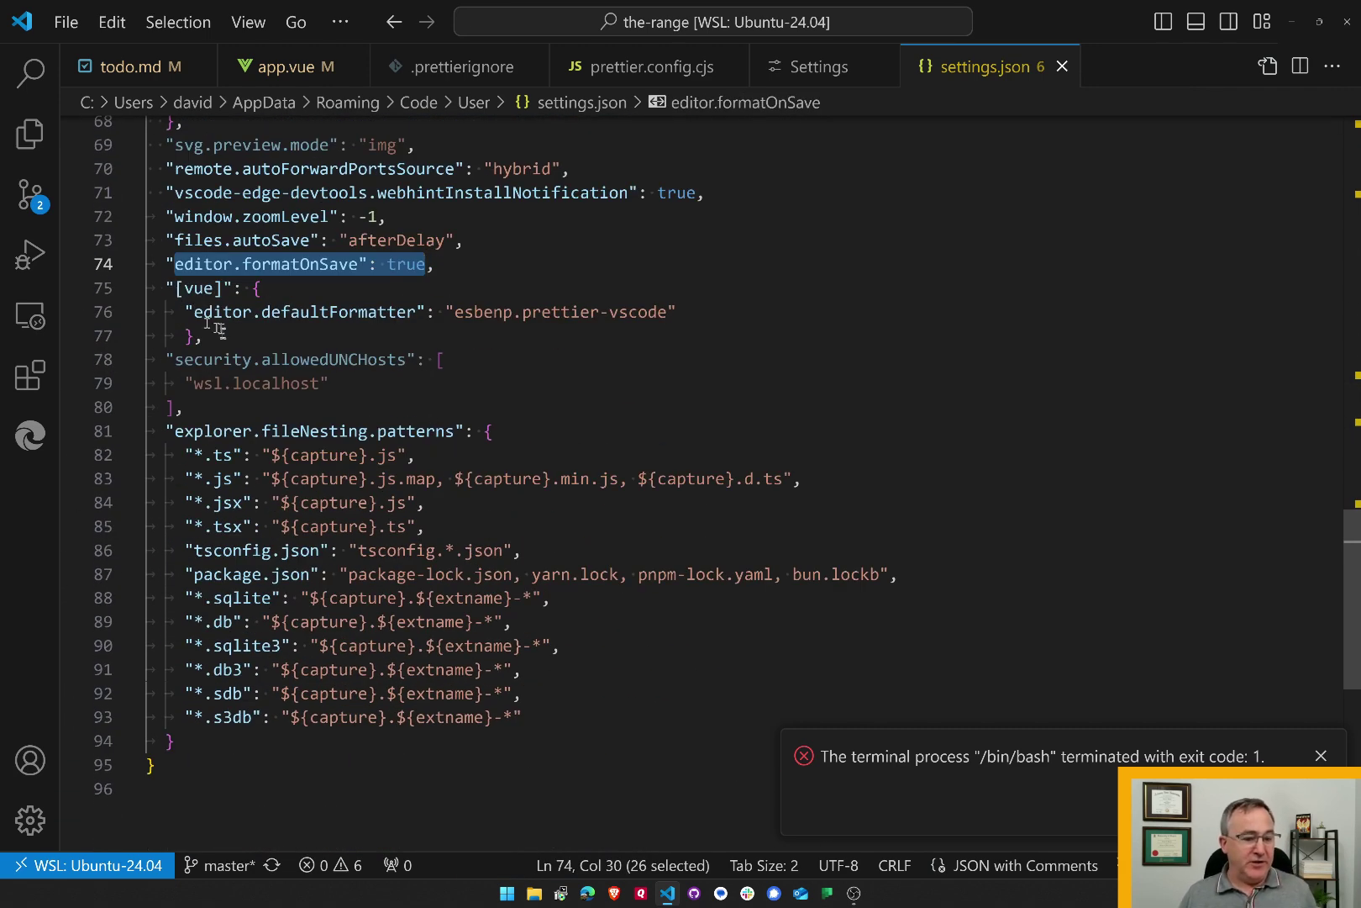
{"action": "left_click_drag", "start_coordinate": [202, 336], "coordinate": [144, 288]}
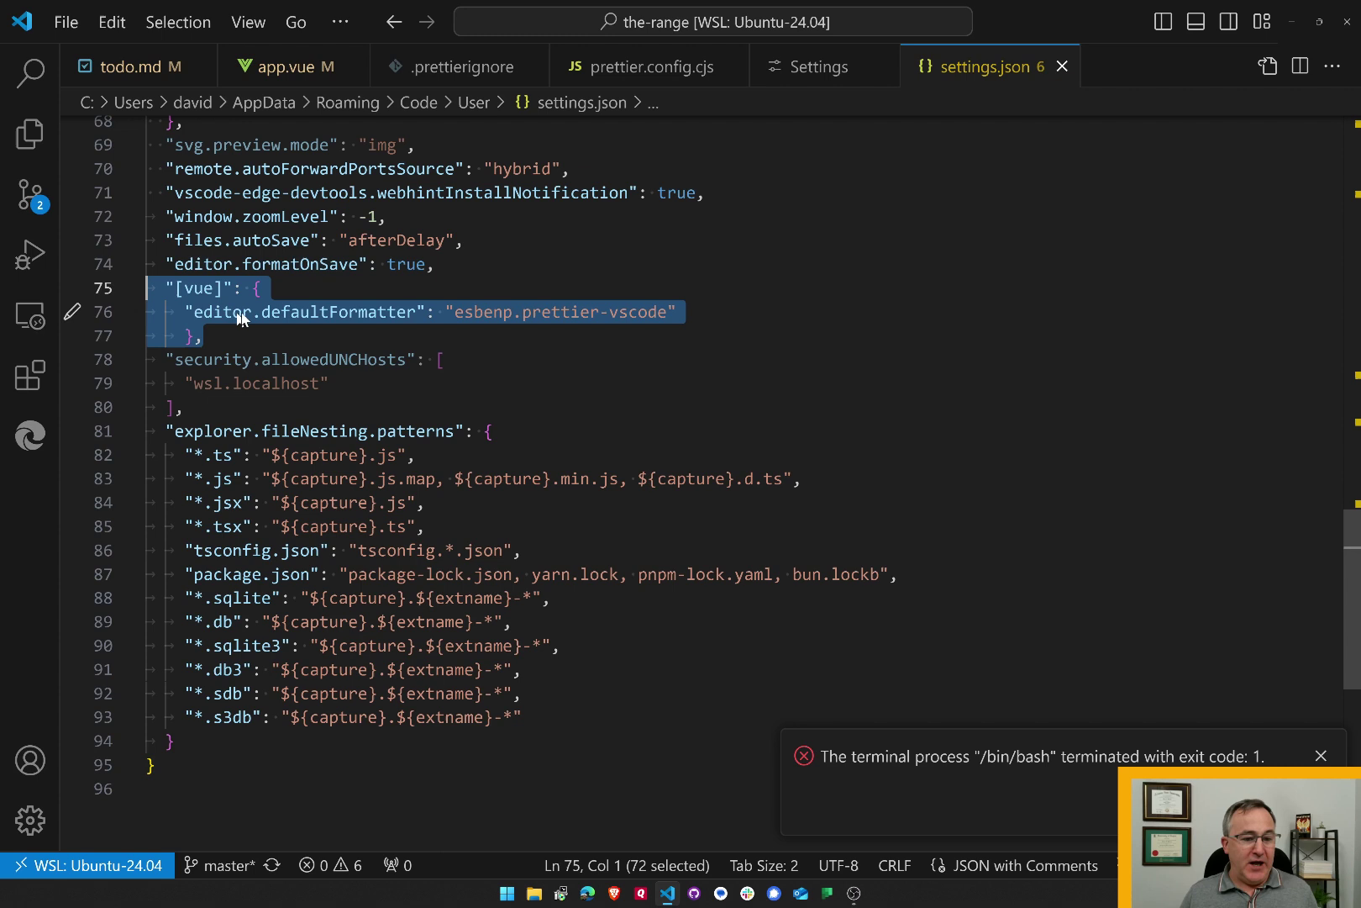
{"action": "double_click", "coordinate": [283, 312]}
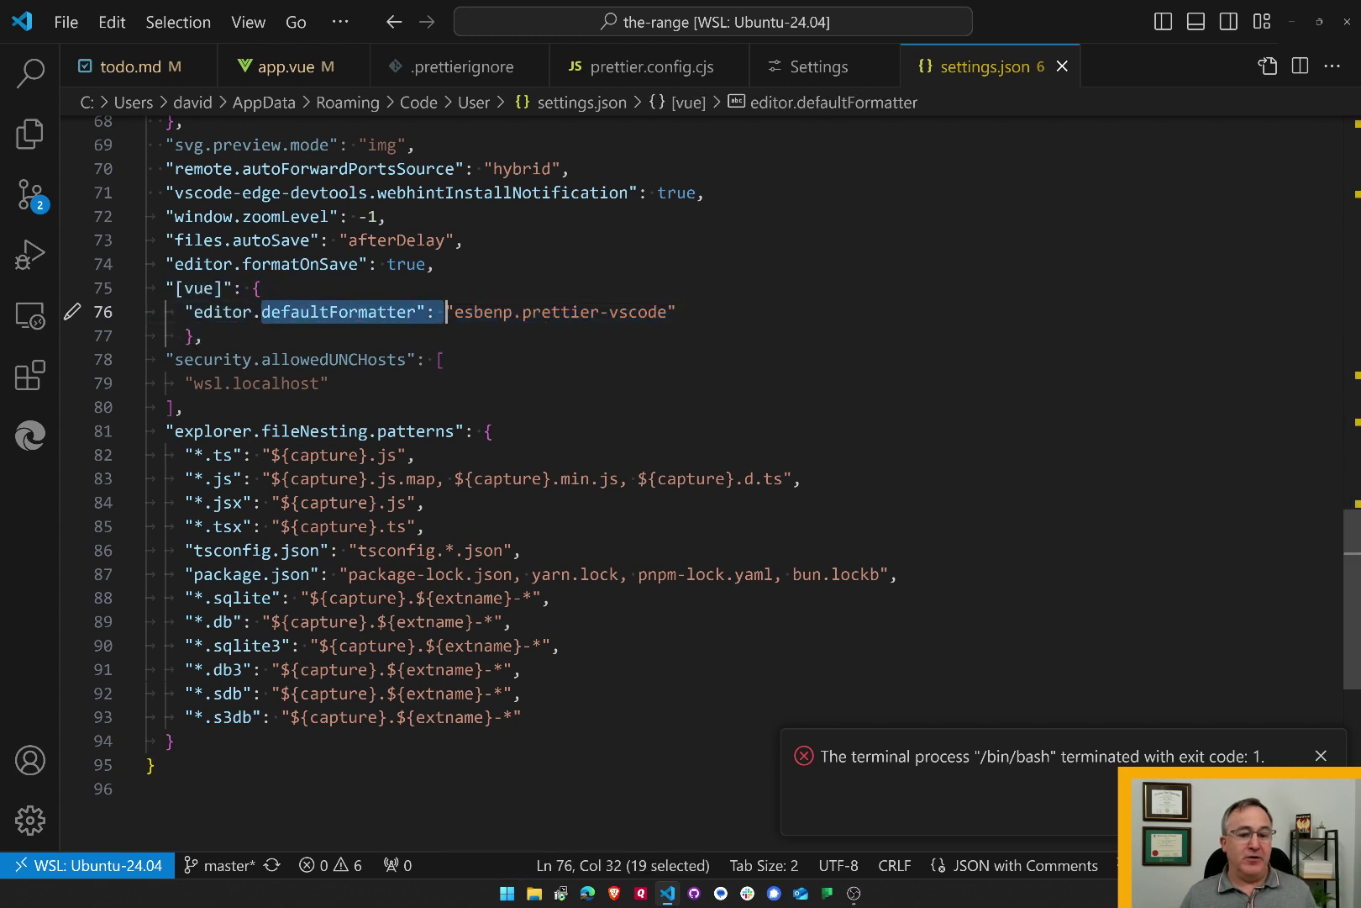
{"action": "left_click_drag", "start_coordinate": [456, 312], "coordinate": [667, 312]}
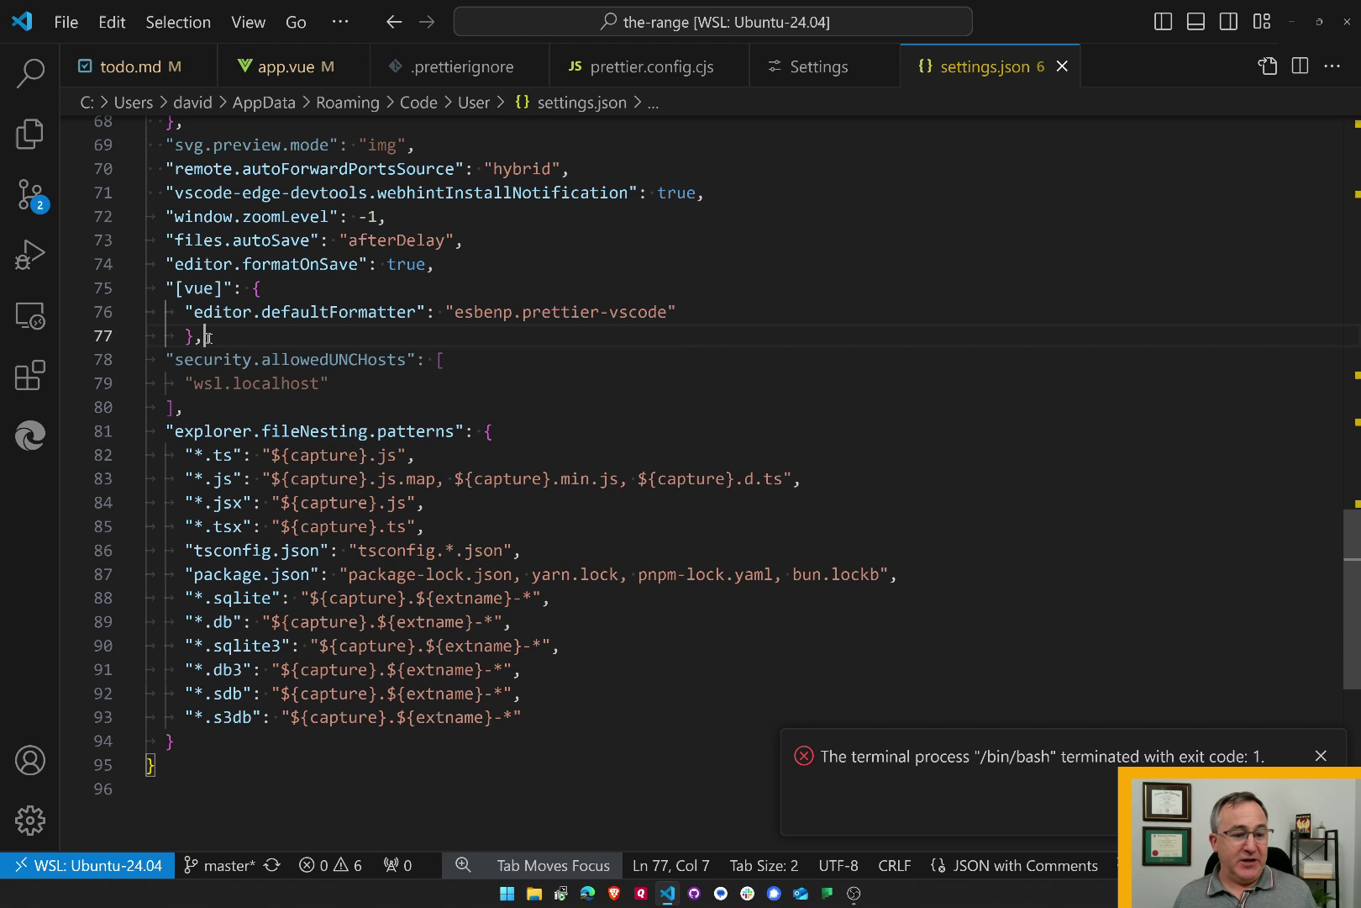
{"action": "left_click_drag", "start_coordinate": [205, 336], "coordinate": [119, 293]}
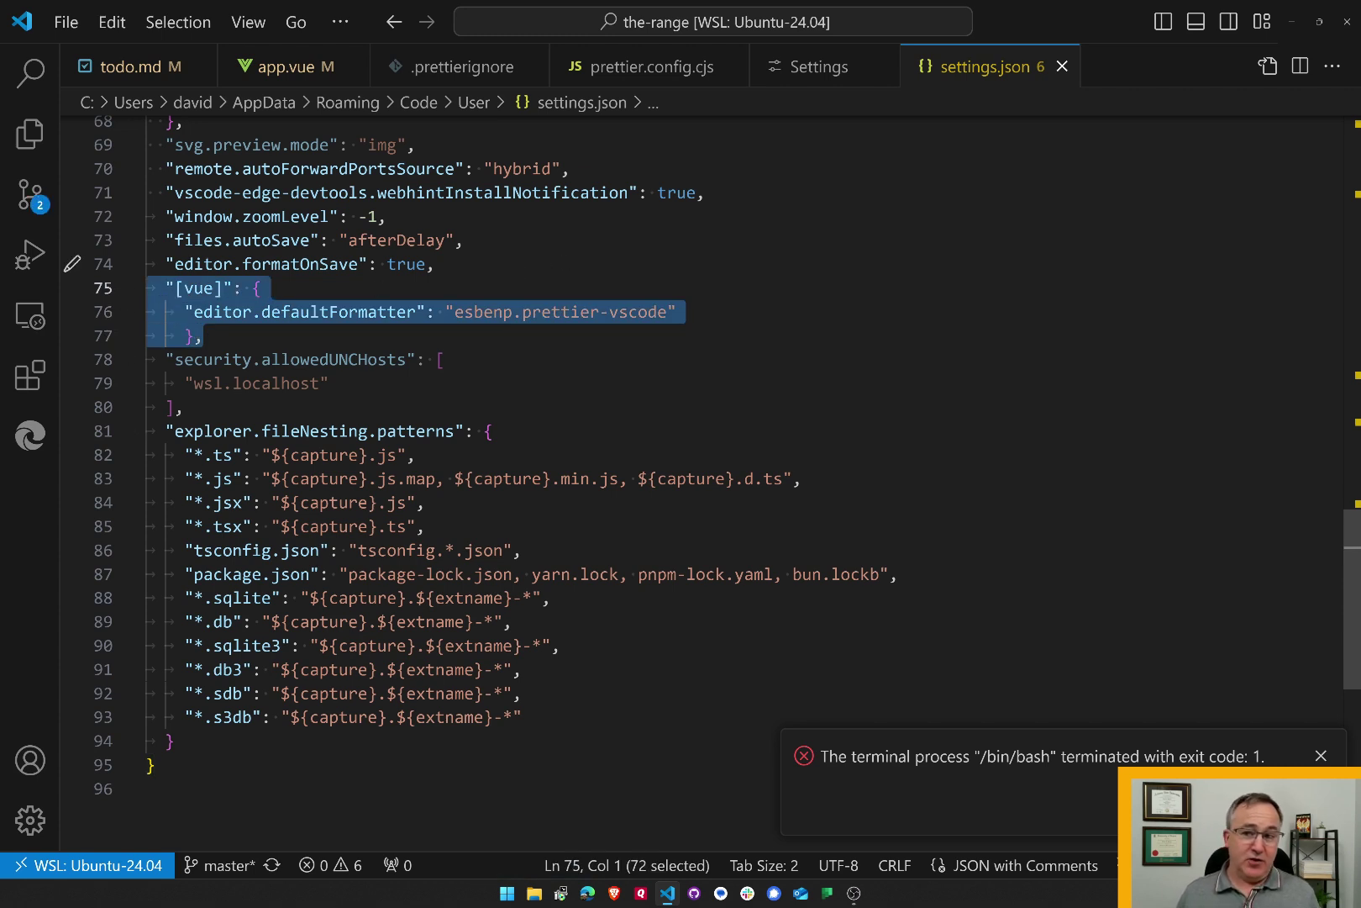
Step: Save app.vue so Prettier formats its template into three lines
{"action": "left_click", "coordinate": [276, 65]}
{"action": "left_click", "coordinate": [468, 366]}
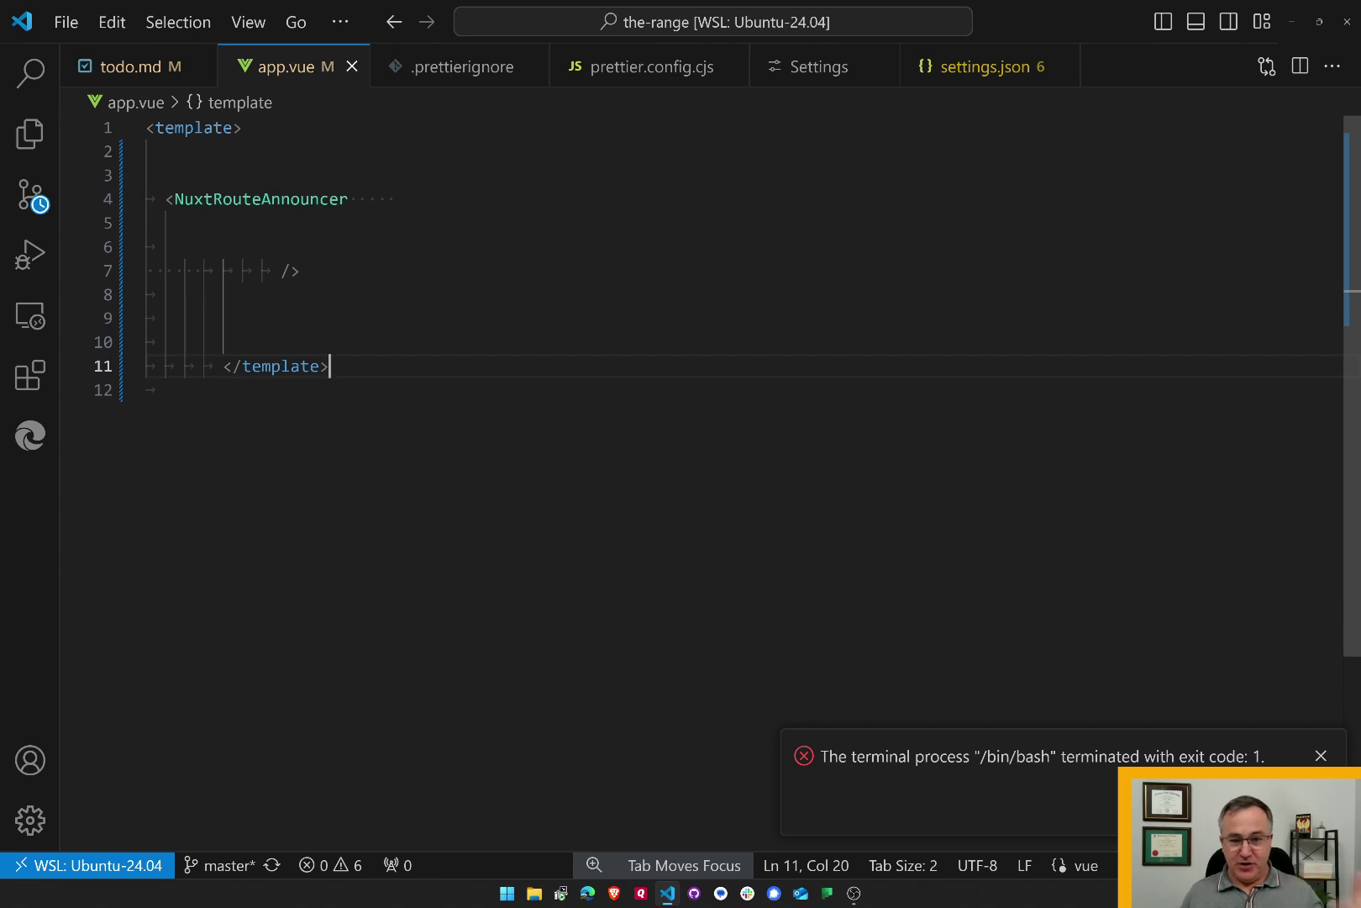
{"action": "key", "text": "ctrl+s"}
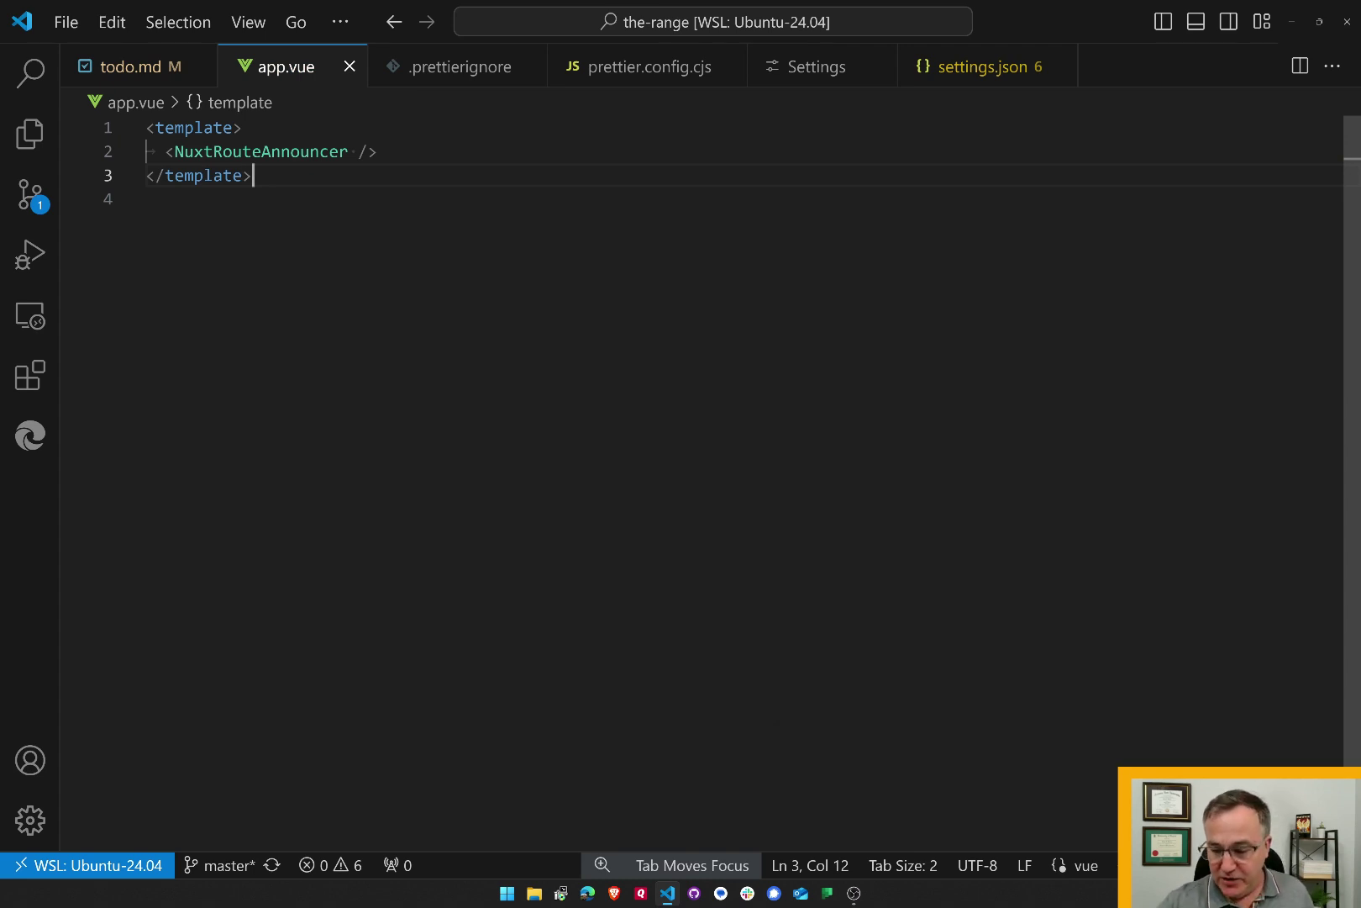
Step: Cut 'prettier for .vue files' from In Progress and paste it at the end of Done
{"action": "left_click", "coordinate": [152, 75]}
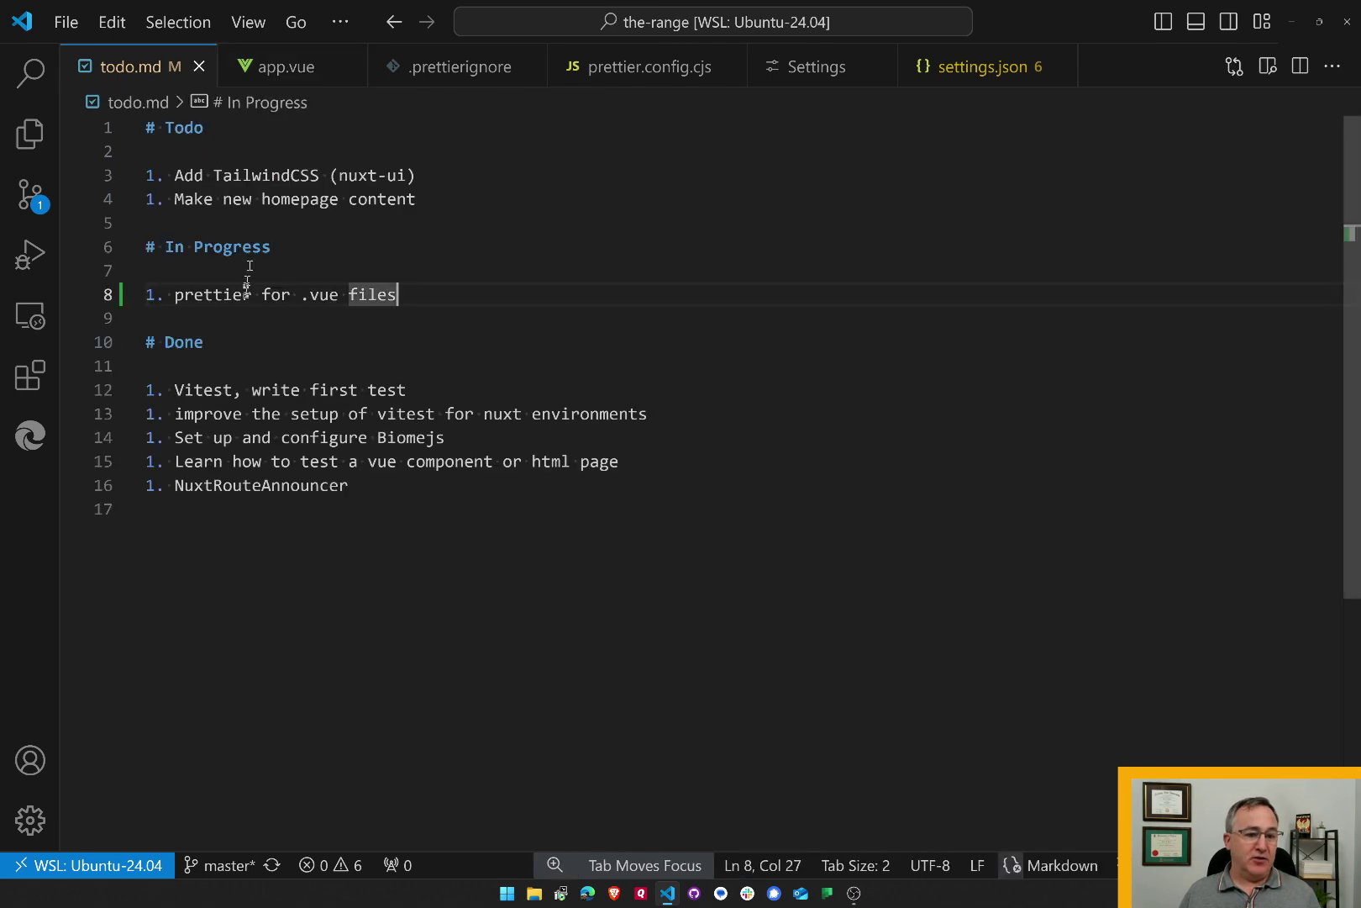
{"action": "key", "text": "Home"}
{"action": "key", "text": "ctrl+x"}
{"action": "key", "text": "ctrl+End"}
{"action": "key", "text": "ctrl+v"}
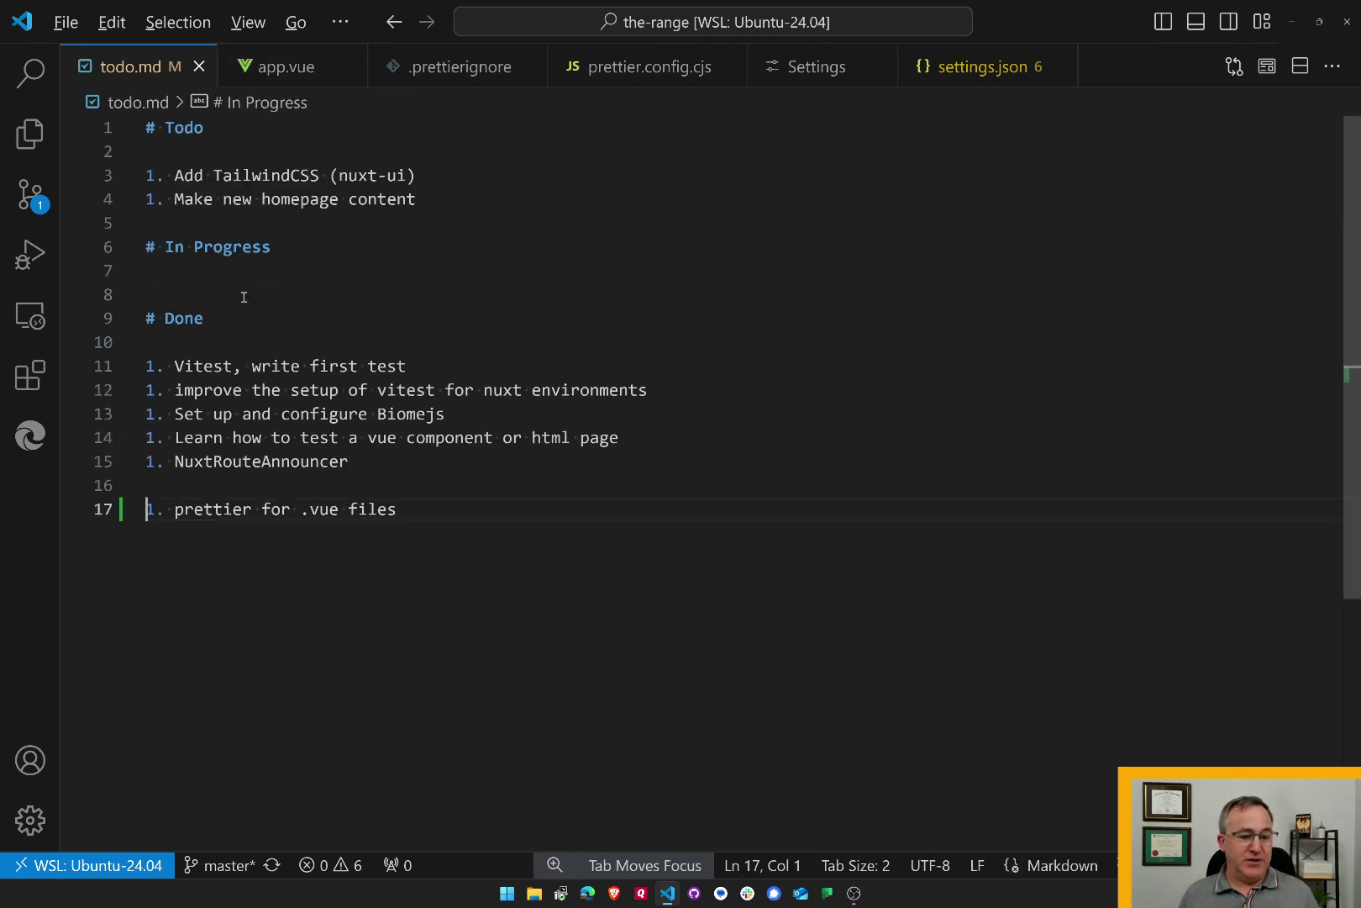
{"action": "key", "text": "ctrl+g"}
Step: Check the list: highlight nuxt-ui on the Tailwind item, then the empty In Progress line
{"action": "key", "text": "Up"}
{"action": "key", "text": "Up"}
{"action": "key", "text": "Up"}
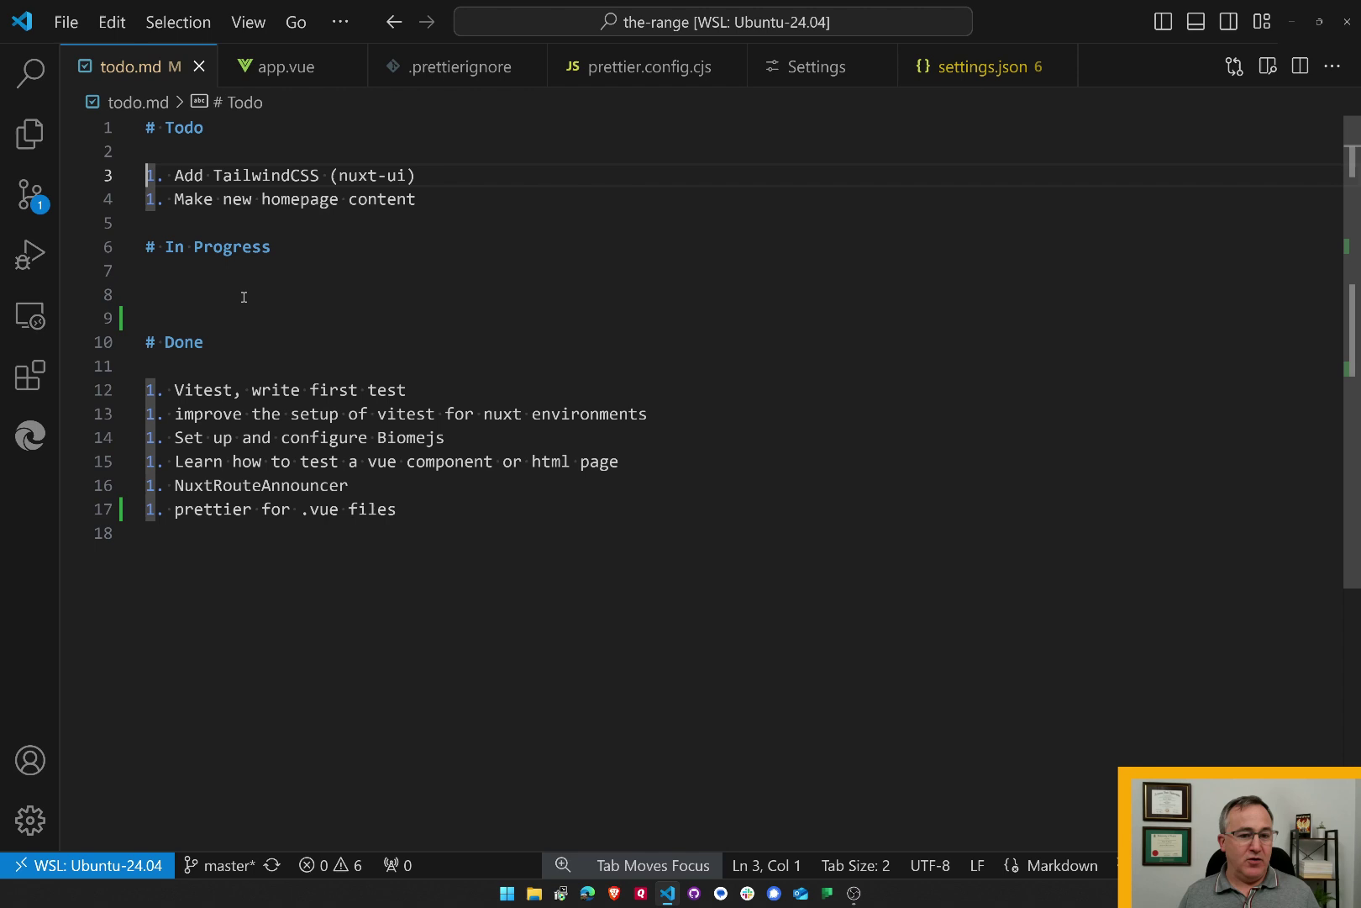
{"action": "key", "text": "End"}
{"action": "key", "text": "Left"}
{"action": "key", "text": "ctrl+shift+Left"}
{"action": "key", "text": "ctrl+shift+Left"}
{"action": "key", "text": "ctrl+shift+Left"}
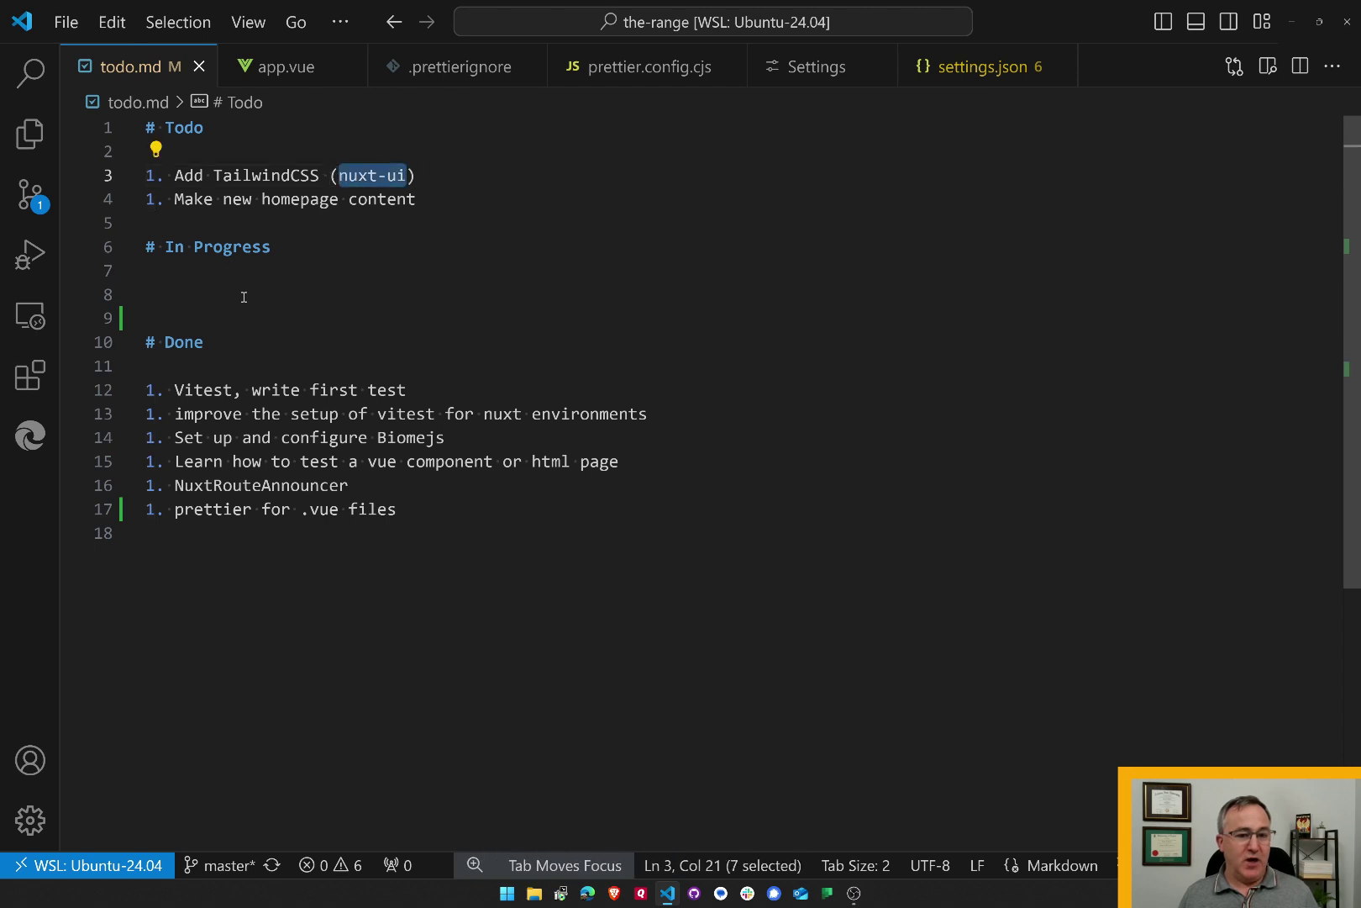
{"action": "key", "text": "End"}
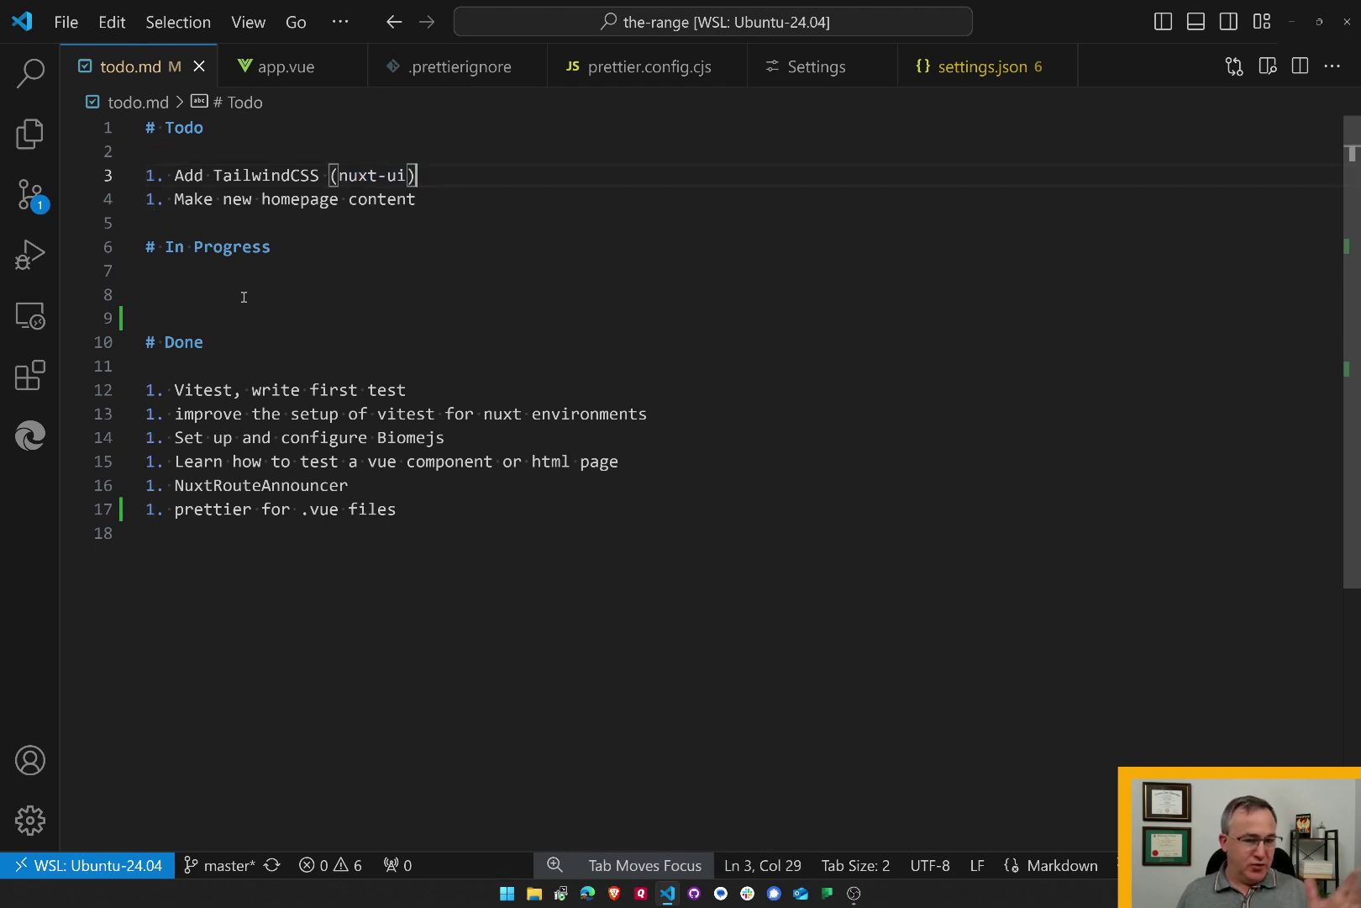
{"action": "key", "text": "Down"}
{"action": "key", "text": "Down"}
{"action": "key", "text": "Down"}
{"action": "key", "text": "Down"}
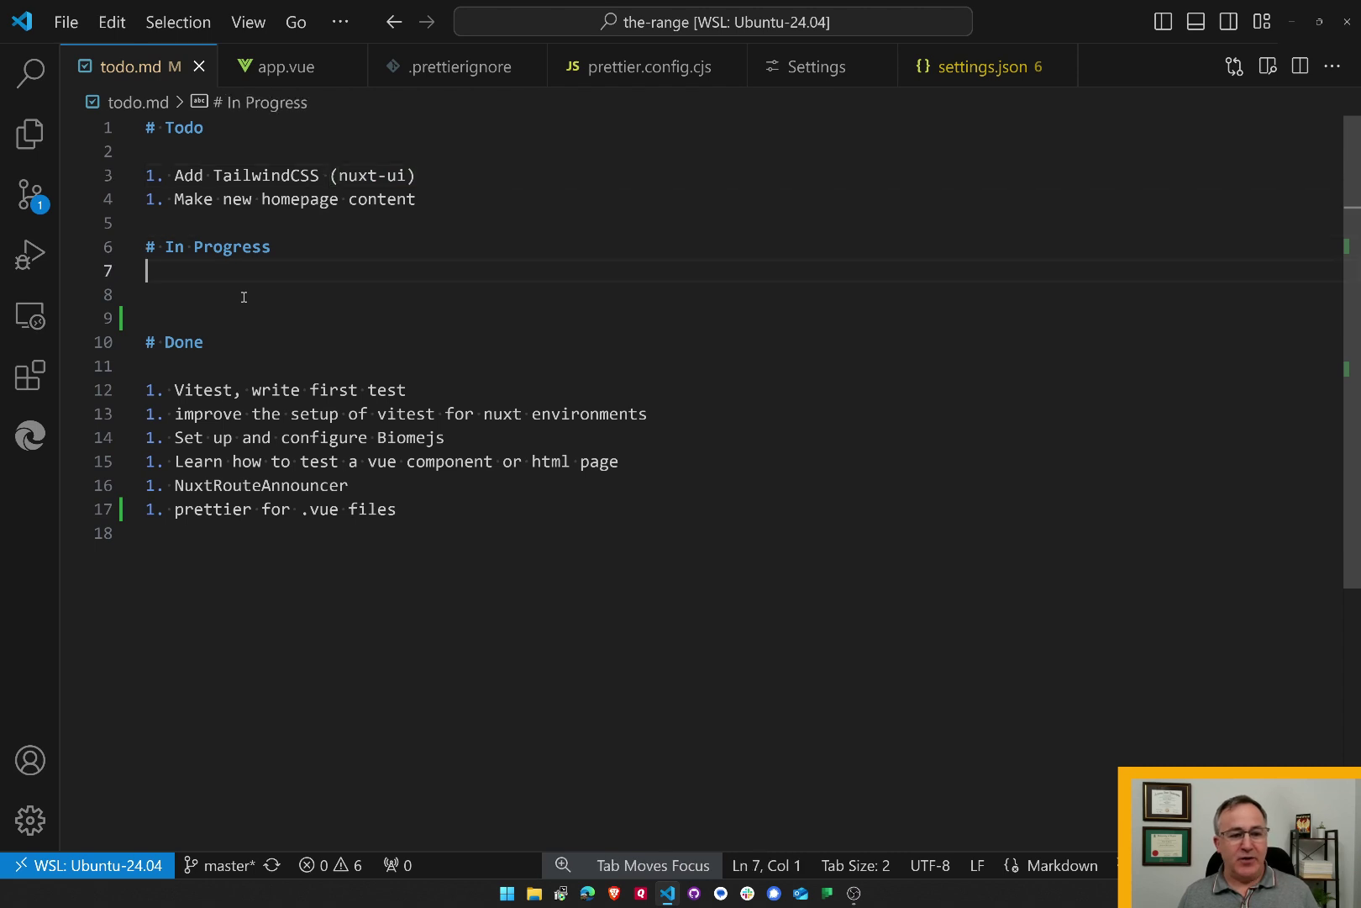
{"action": "key", "text": "Down"}
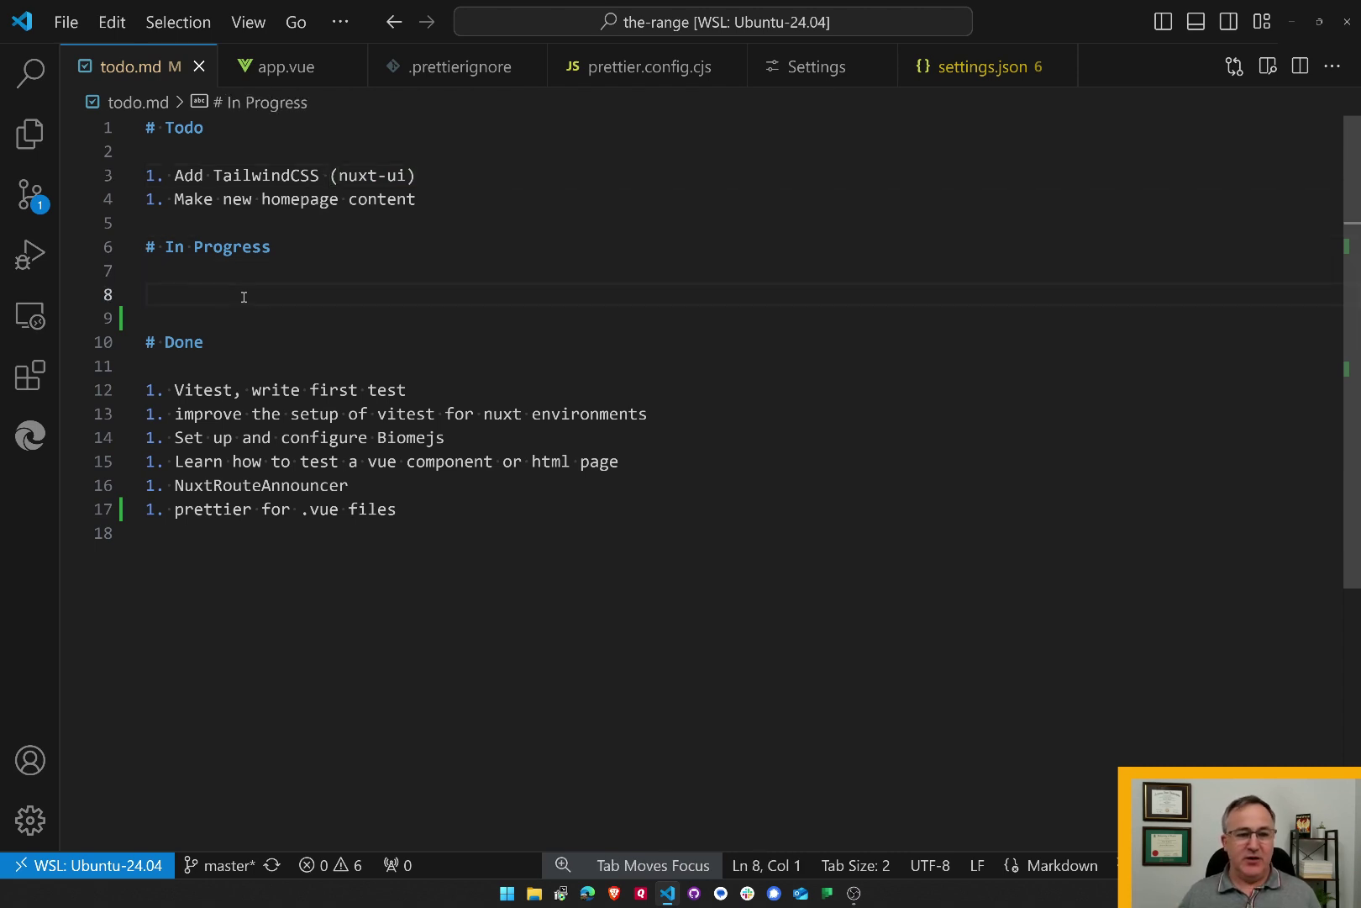